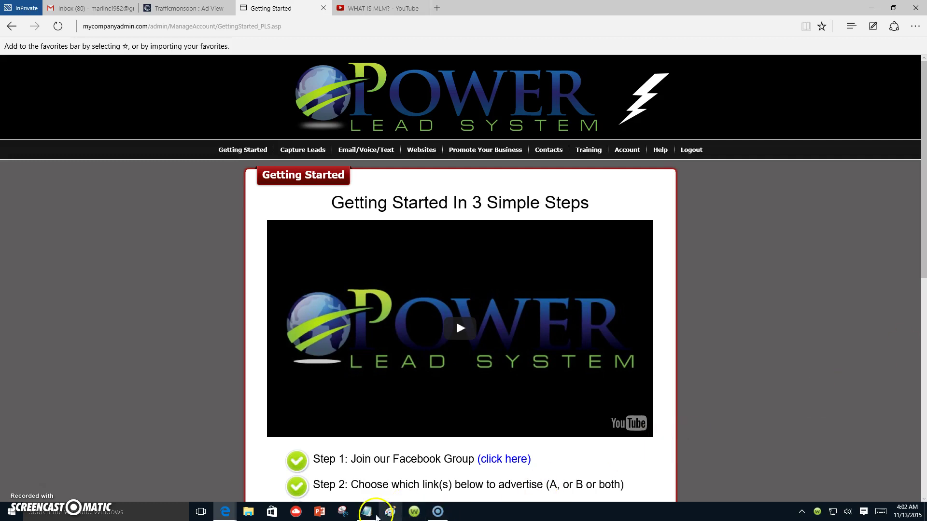
Step: Bring up the Notepad note with the video's title, deselect its text and minimise it
left_click(370, 514)
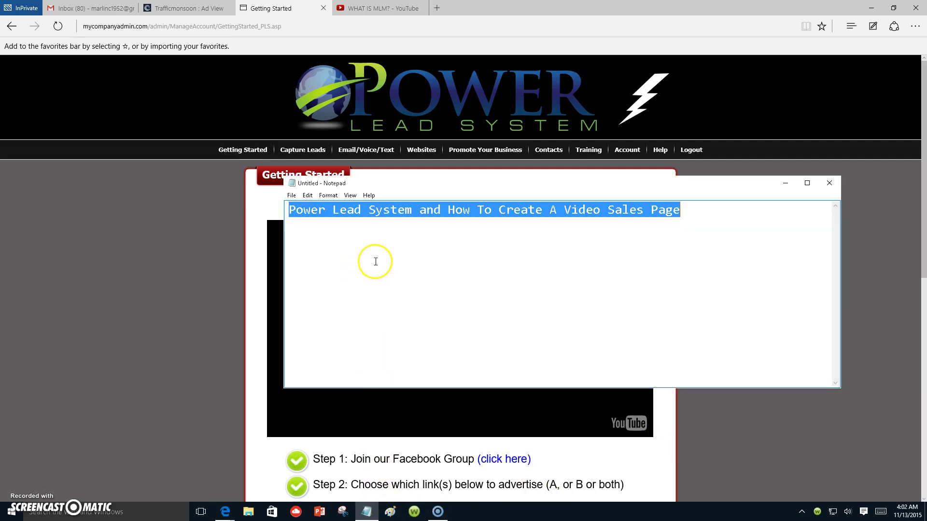
left_click(546, 273)
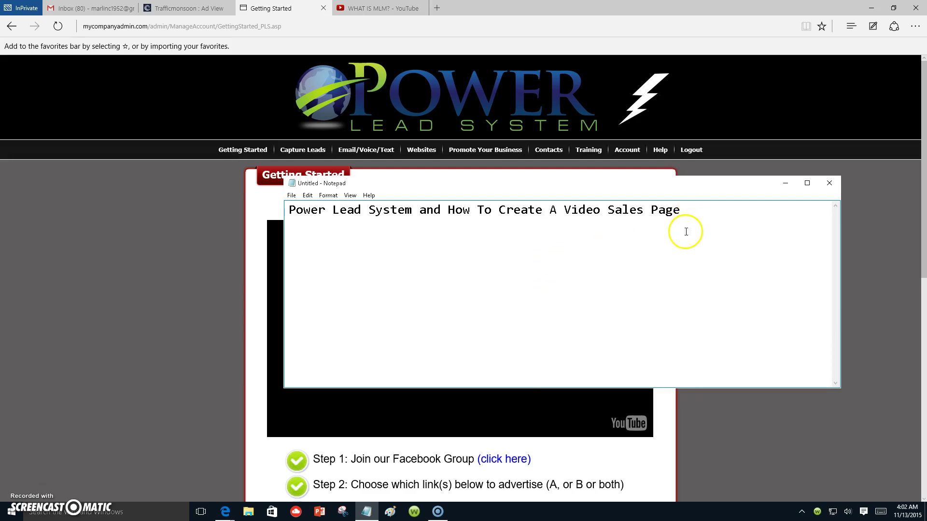
left_click(786, 184)
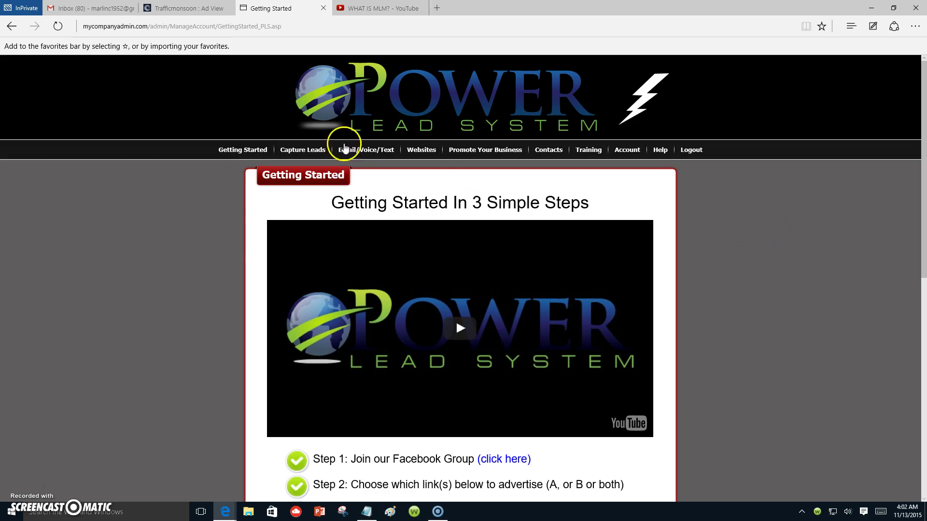
Step: Open the Copy WebPages page for the account's websites
mouse_move(431, 153)
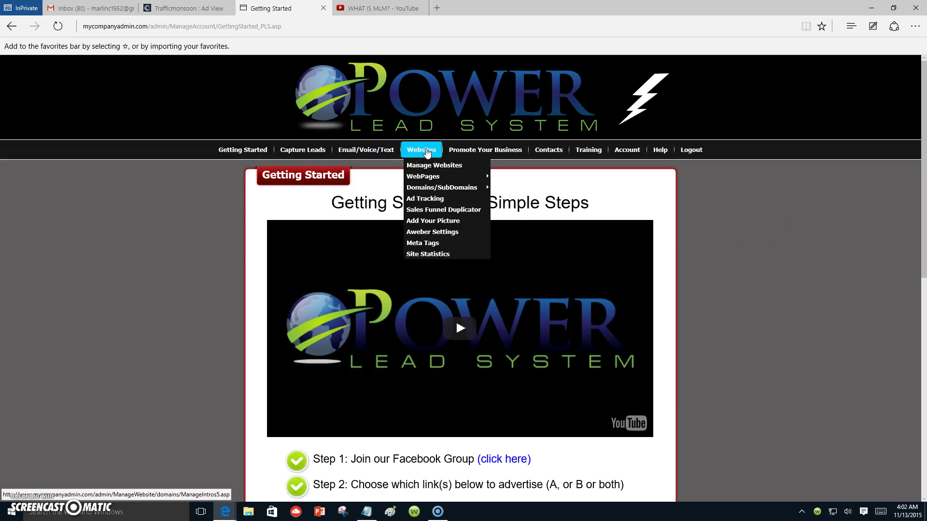
mouse_move(421, 177)
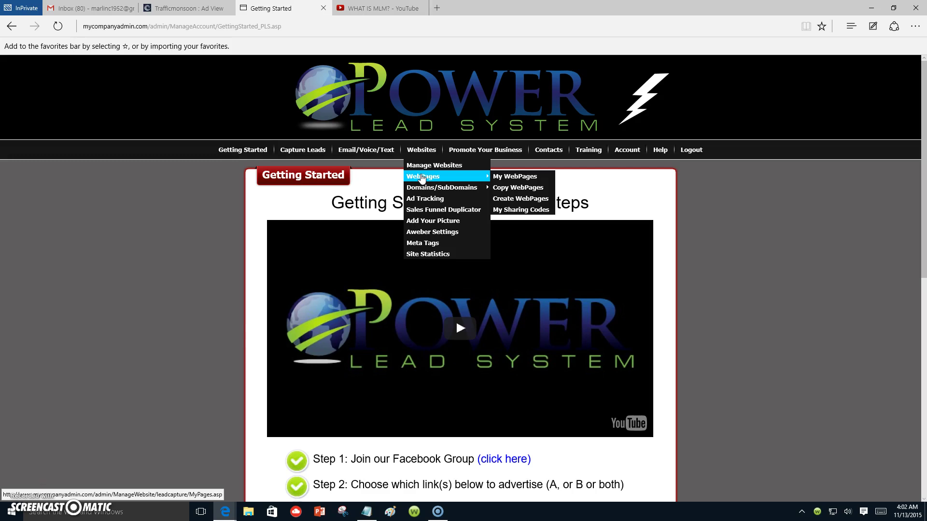
left_click_drag(423, 178, 511, 191)
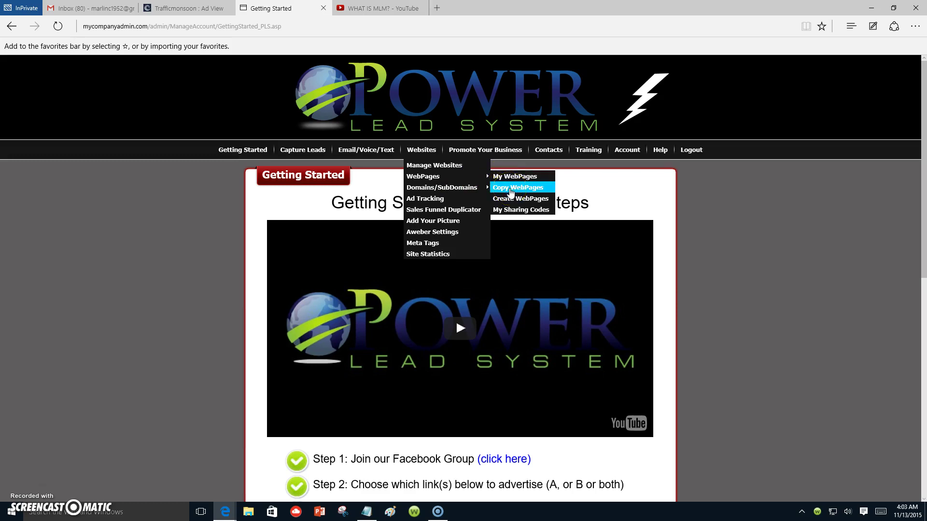
left_click(424, 149)
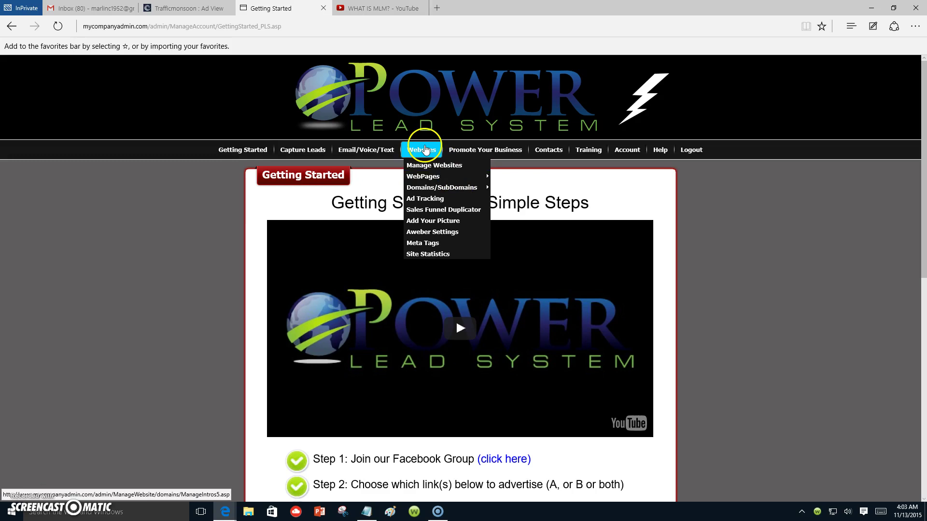
left_click(432, 178)
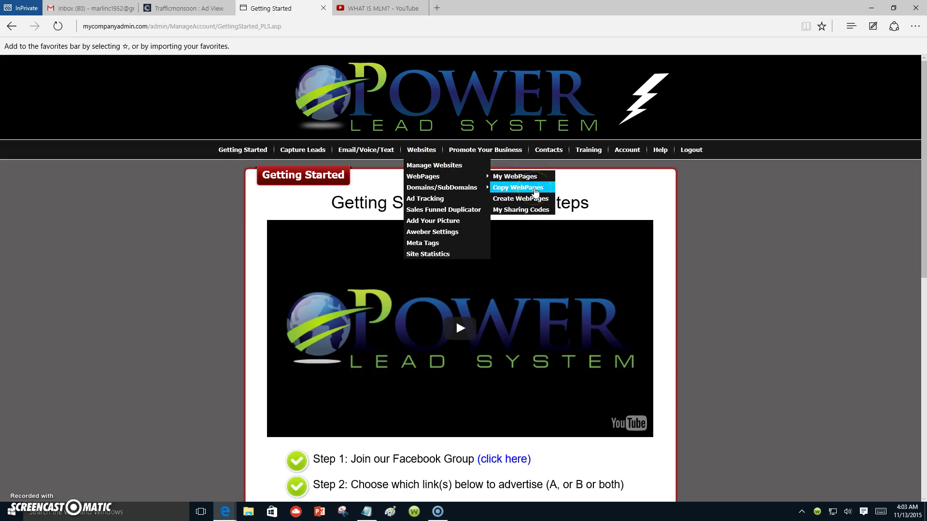
left_click(535, 188)
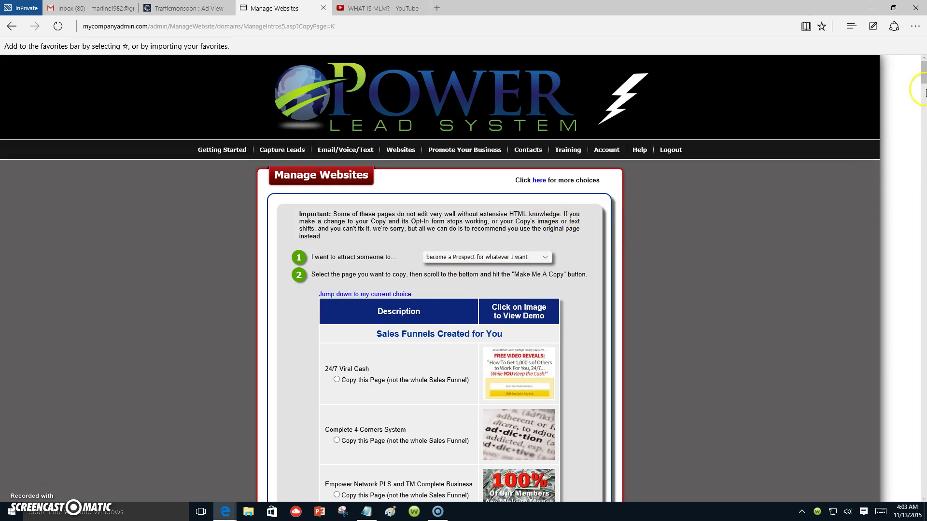
Step: Choose the Report Funnel (Biz) page among the existing pages and make a copy of it
left_click_drag(923, 60, 923, 80)
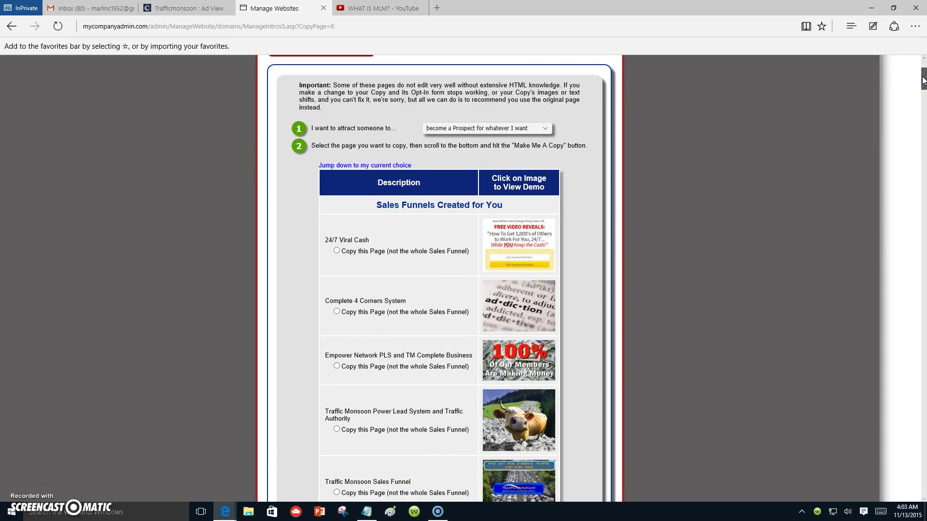
left_click_drag(923, 80, 923, 358)
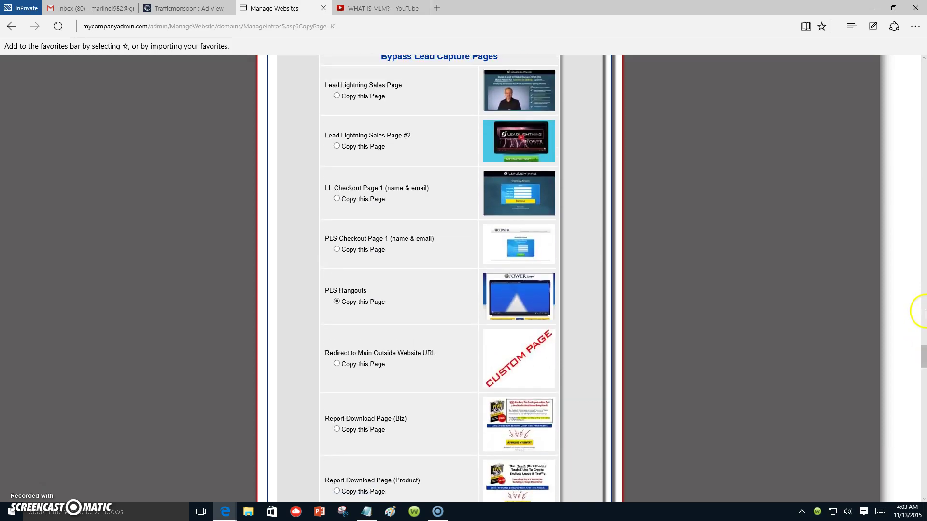
left_click_drag(923, 360, 923, 374)
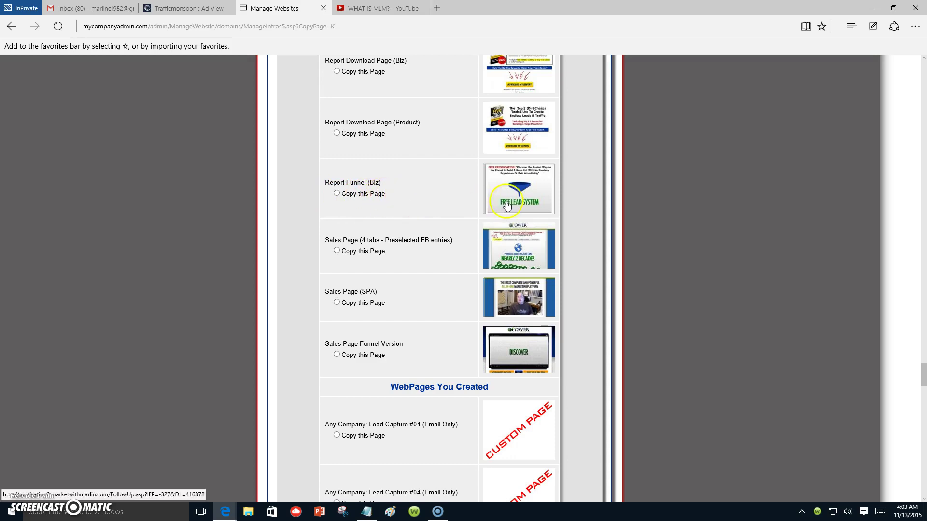
left_click(336, 194)
scroll(504, 258, "down", 7)
scroll(503, 258, "down", 20)
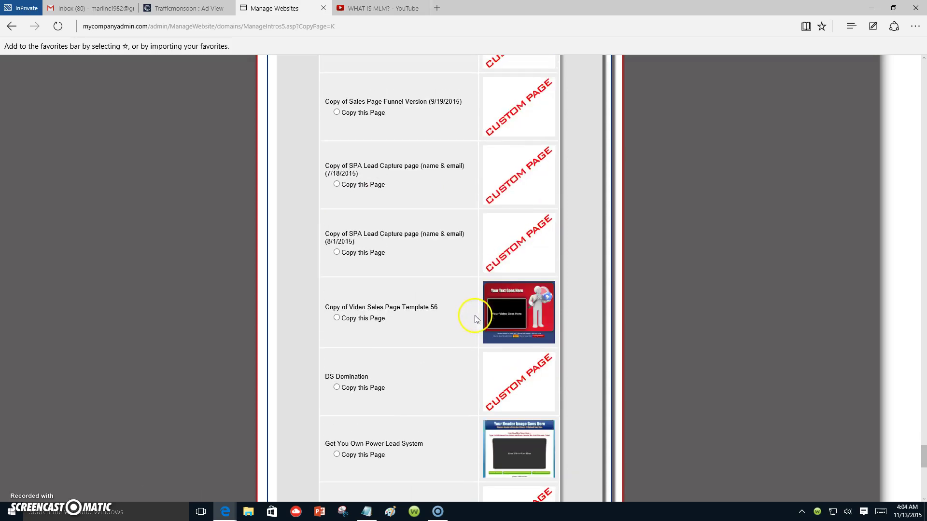
left_click(438, 414)
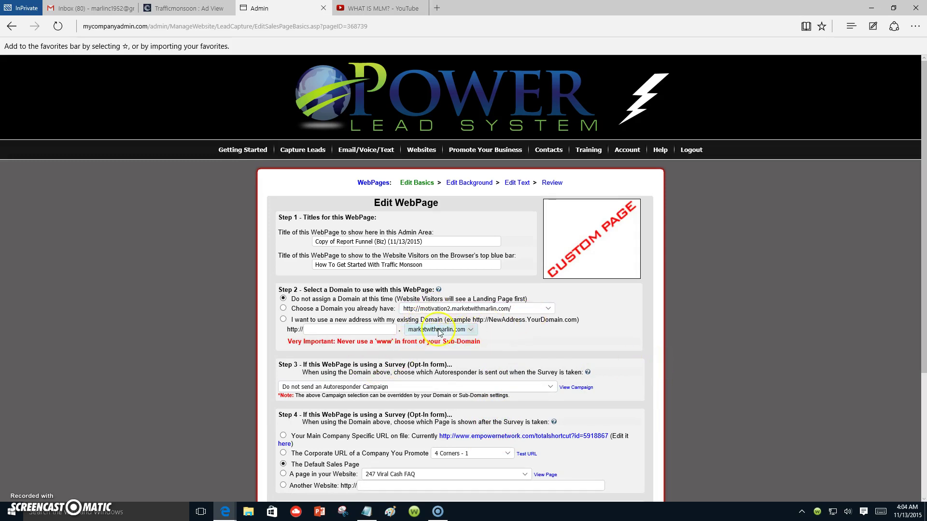
Step: Assign the copied page a new address on the existing domain, using "anexample" as the subdomain
left_click(317, 330)
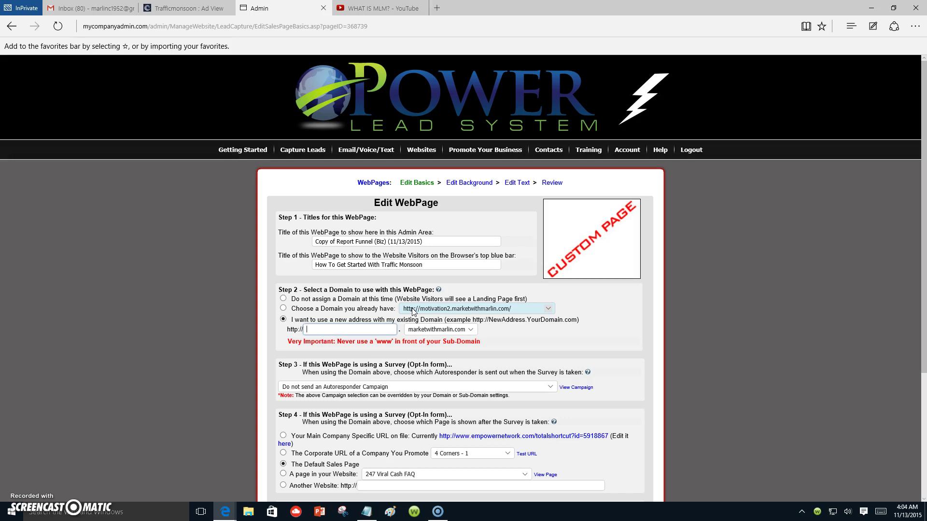
type("nexample")
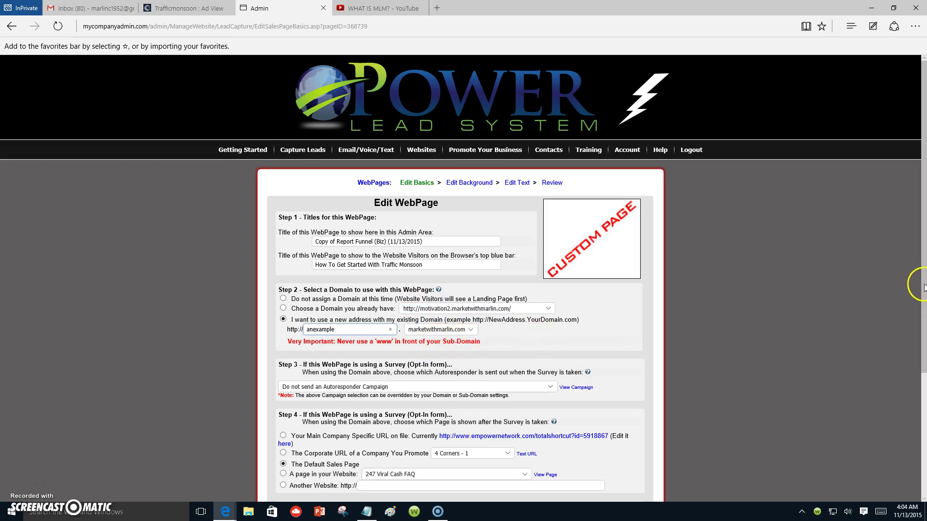
left_click_drag(923, 288, 923, 292)
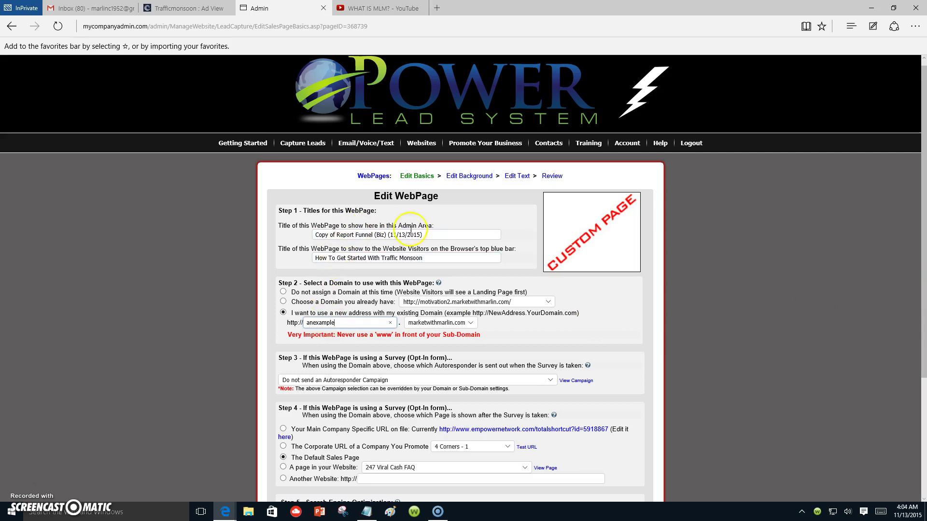
Step: Set the page's admin title to "An Example" and its visitor-facing browser title to "How To Create A Sales Page Video"
left_click_drag(434, 235, 256, 245)
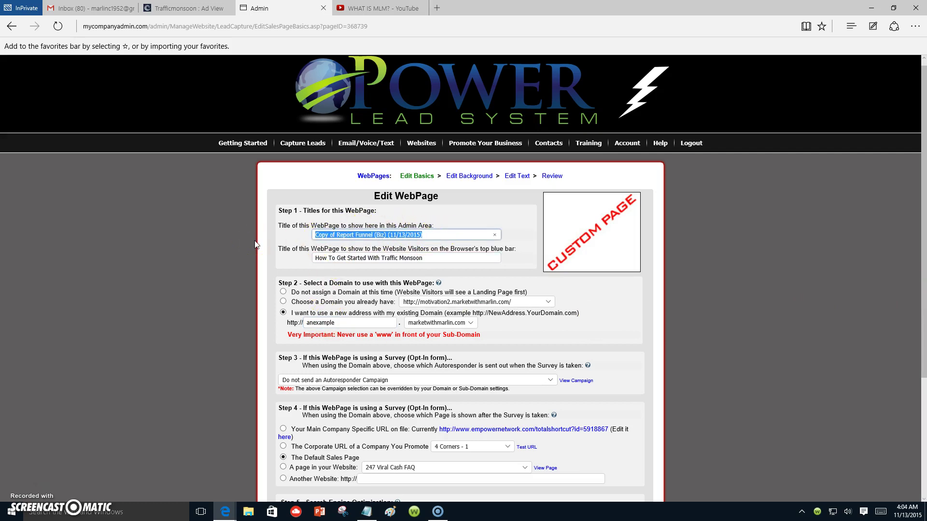
type("An Example")
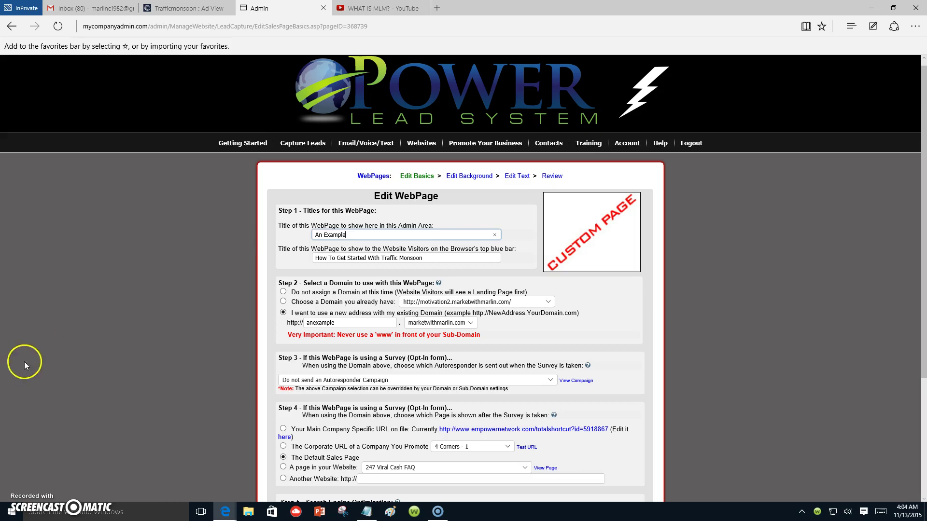
left_click(423, 259)
key("ctrl+a")
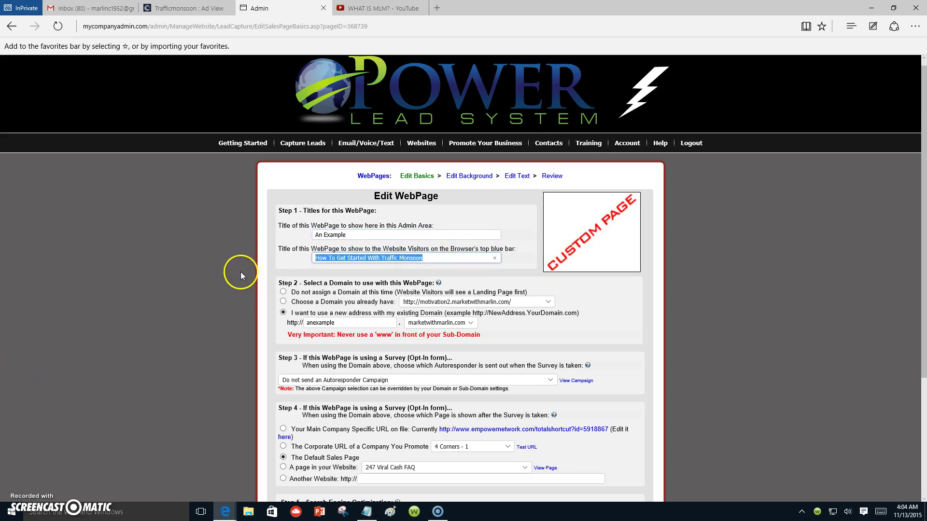
type("Ho")
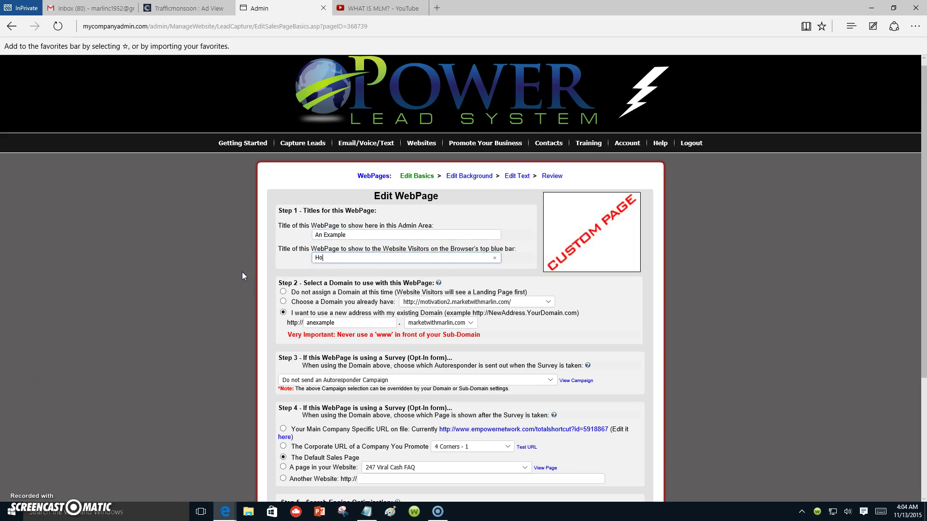
type("w To Create A Sales Page Video")
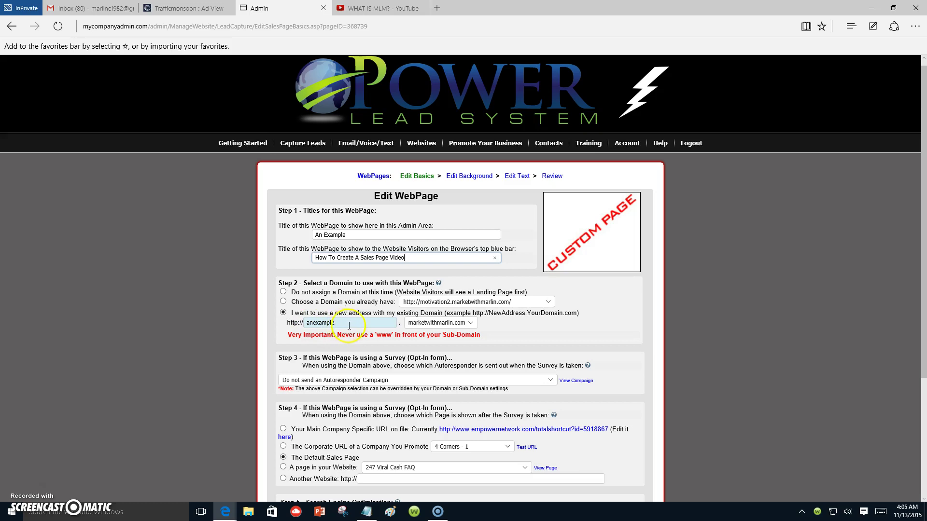
Step: Save the page's basic settings and choose the background picture of palm trees with a red lantern
scroll(390, 326, "down", 3)
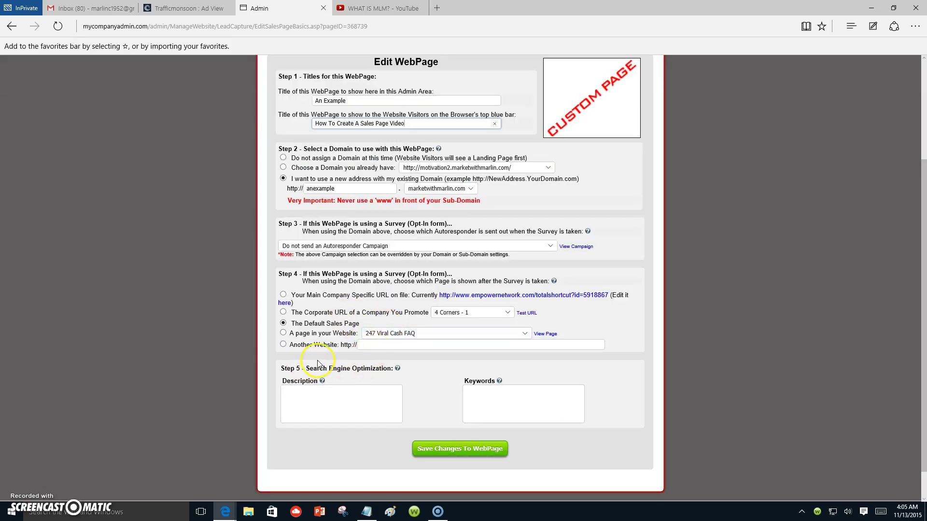
left_click(470, 450)
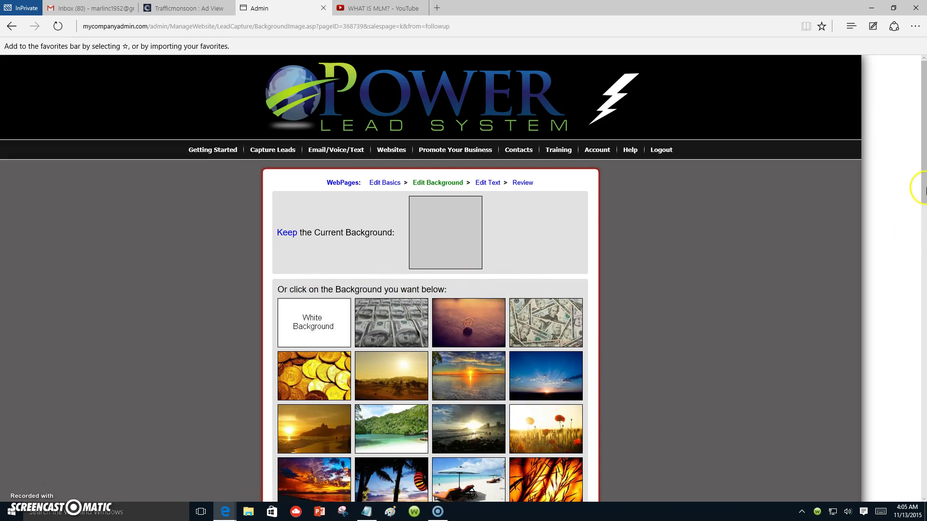
left_click_drag(923, 182, 919, 209)
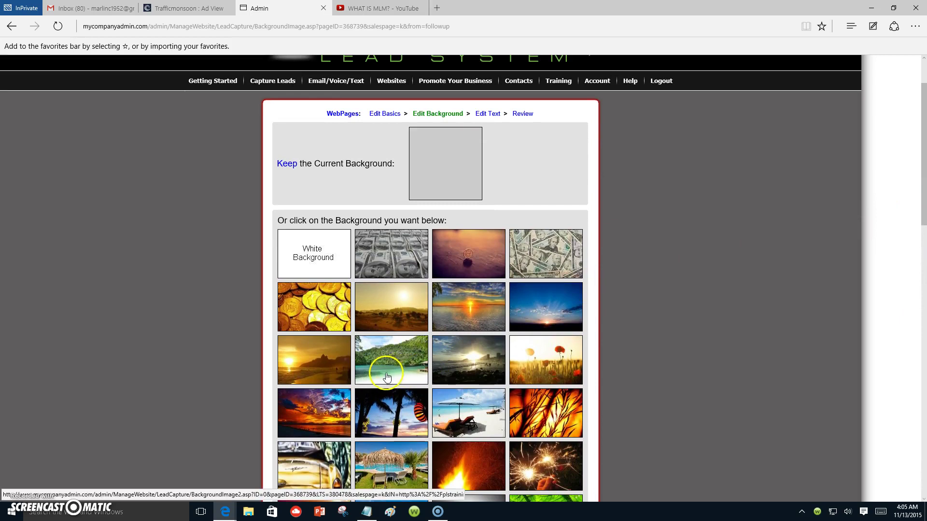
left_click(388, 433)
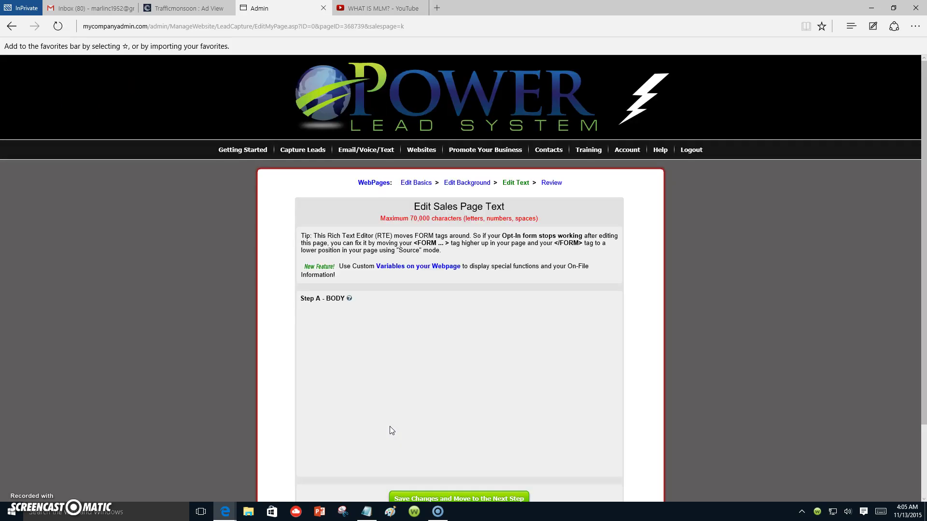
Step: Replace the headline text after "FREE PRESENTATION!" with "This Is A Video On How To Create A Sales Page Video", keeping the quotation marks
left_click(667, 337)
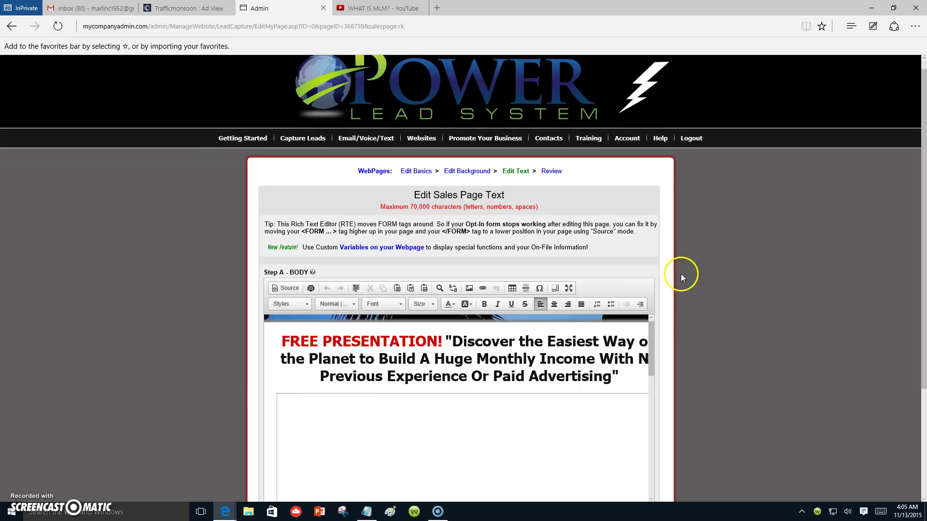
left_click_drag(923, 181, 921, 228)
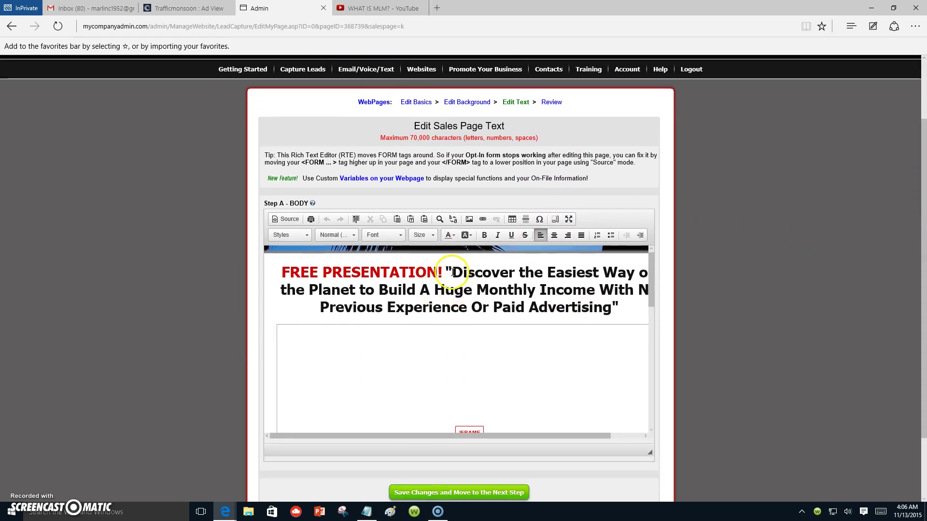
left_click_drag(451, 272, 688, 291)
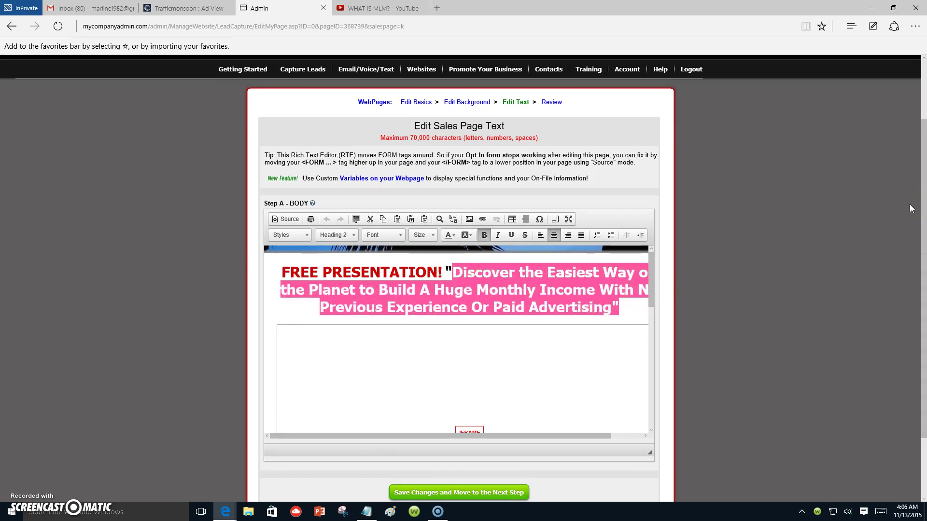
type("This")
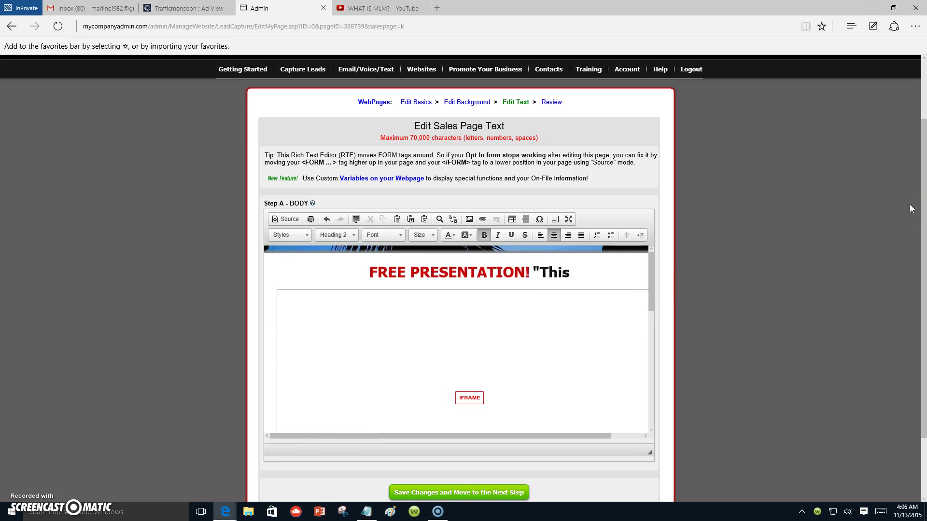
type(" Is And")
key("BackSpace")
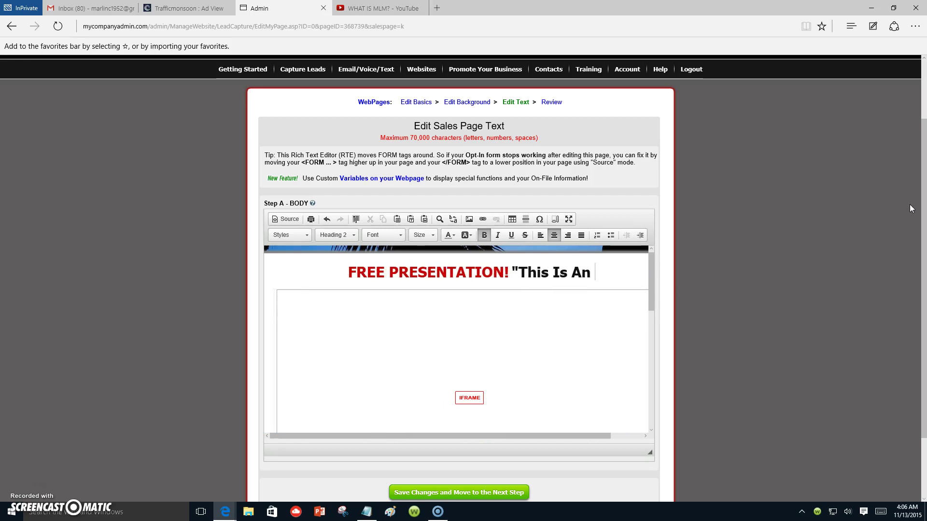
key("BackSpace")
key("BackSpace")
type("Vi")
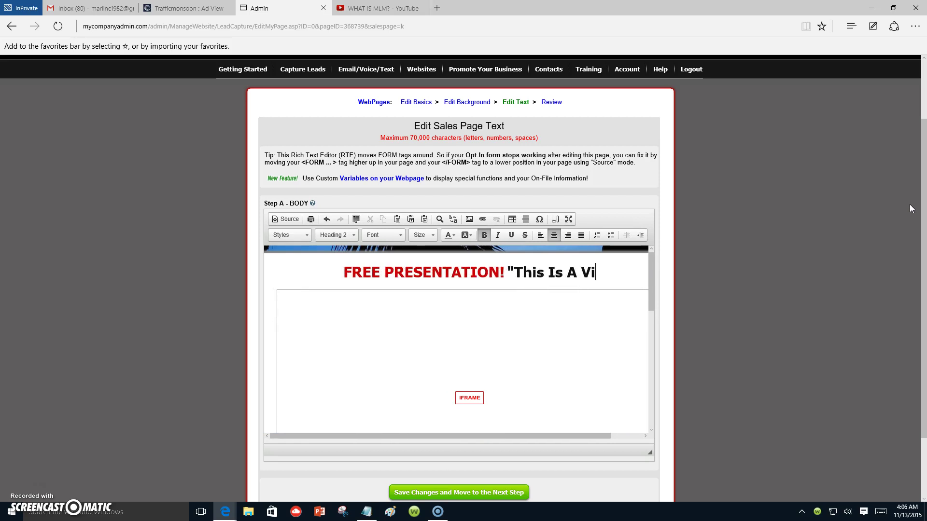
type("deo O")
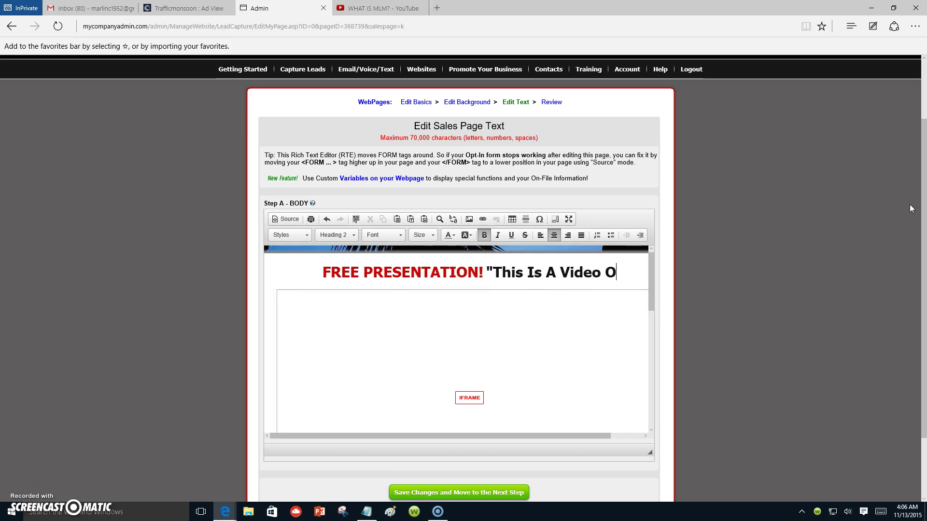
type("h H")
key("BackSpace")
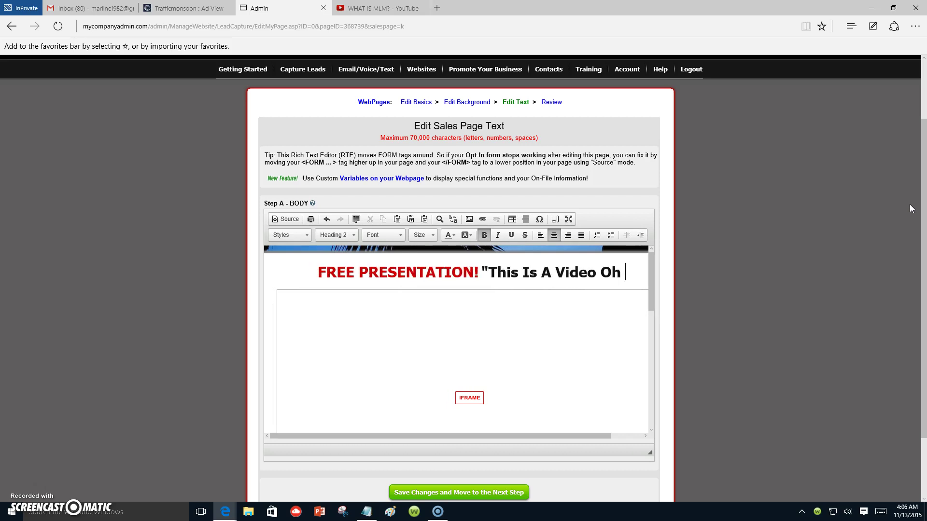
key("BackSpace")
type("n How T")
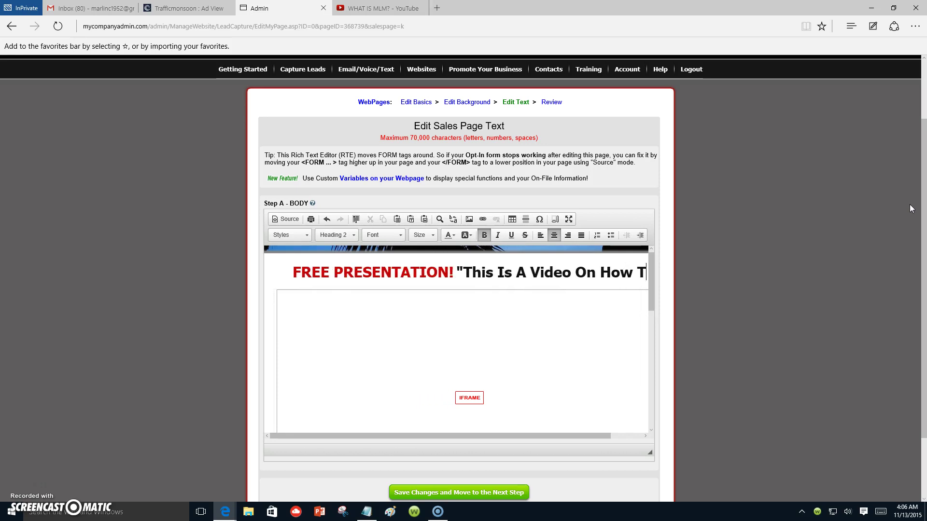
type("o Crea")
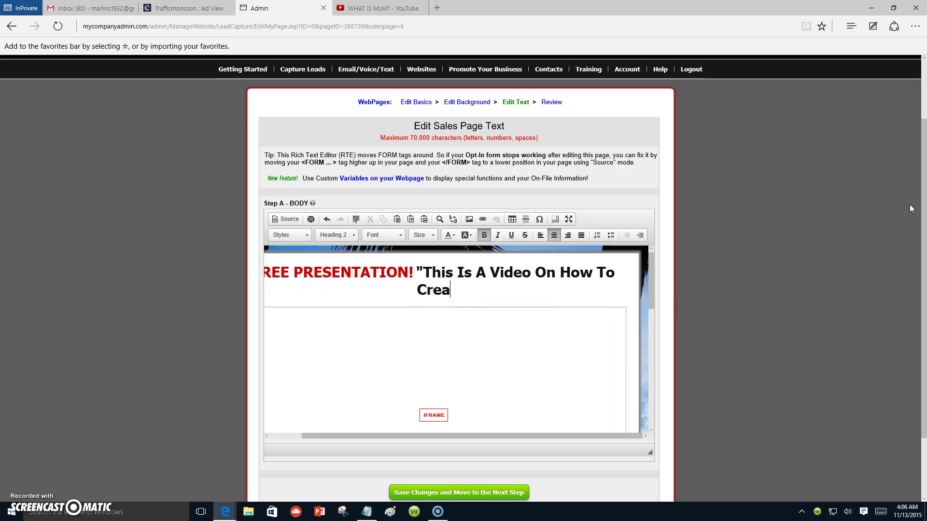
type("te A ")
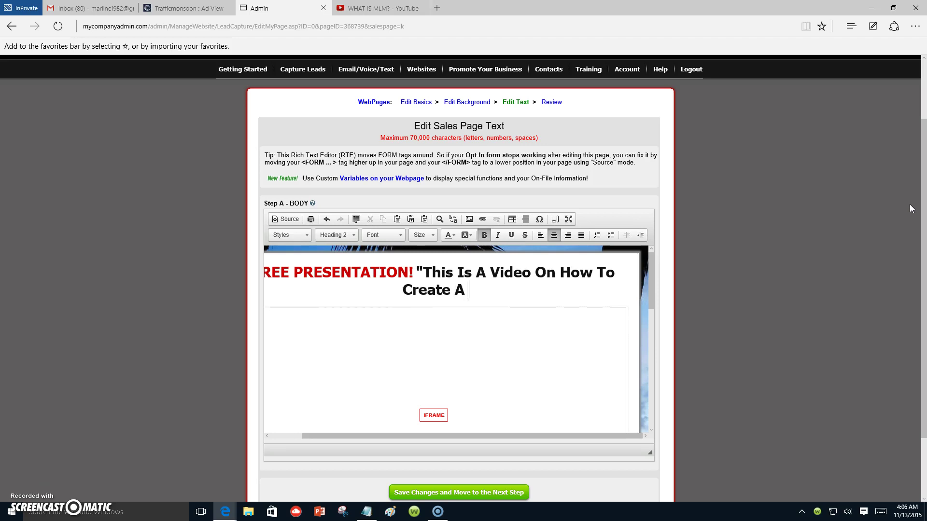
type("Sales ")
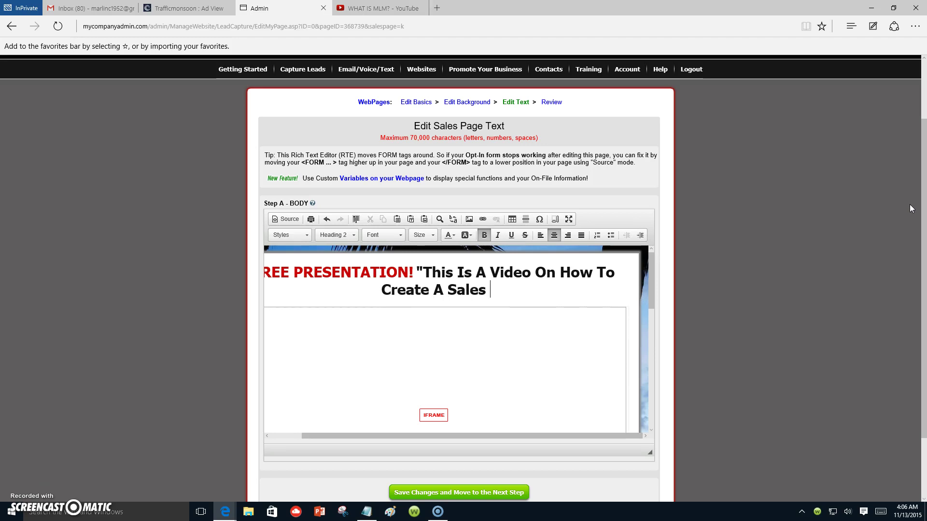
type("Page Video")
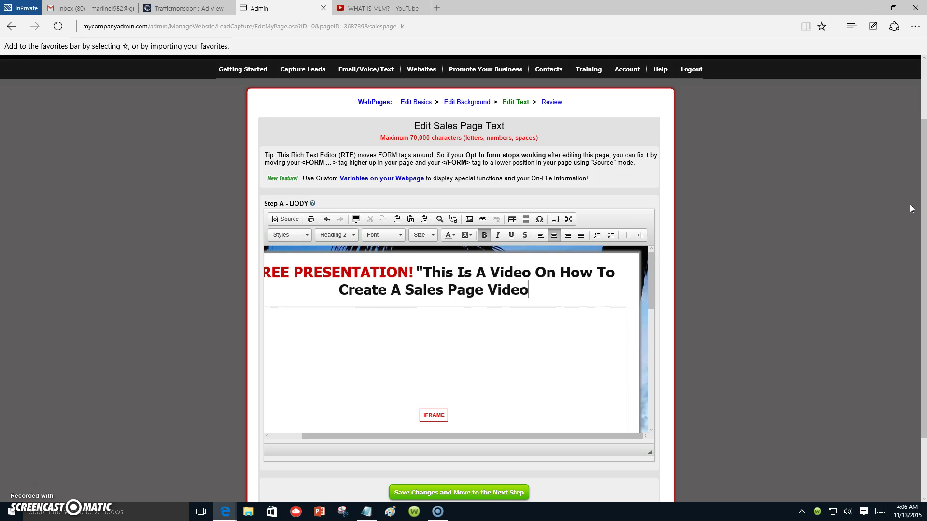
type(":")
key("BackSpace")
type("\"")
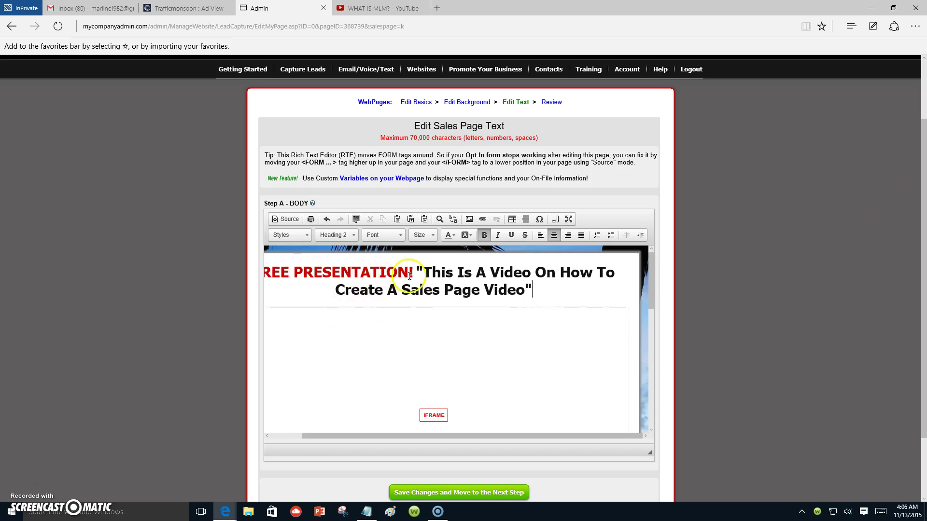
left_click_drag(424, 271, 431, 271)
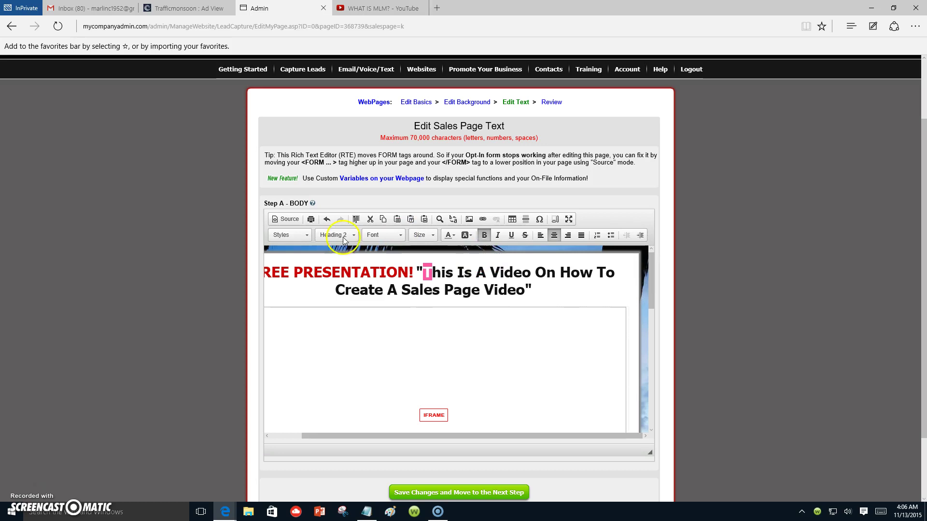
left_click(428, 272)
type("ON")
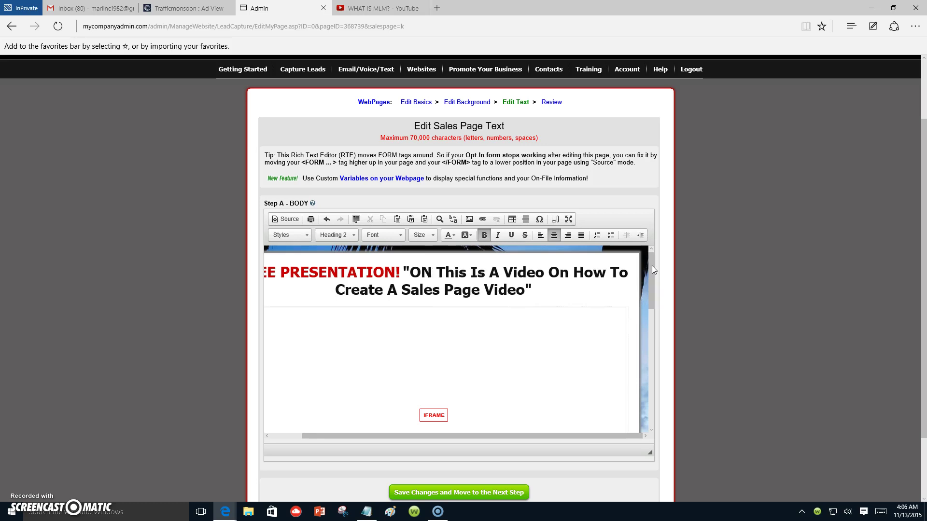
type(" -")
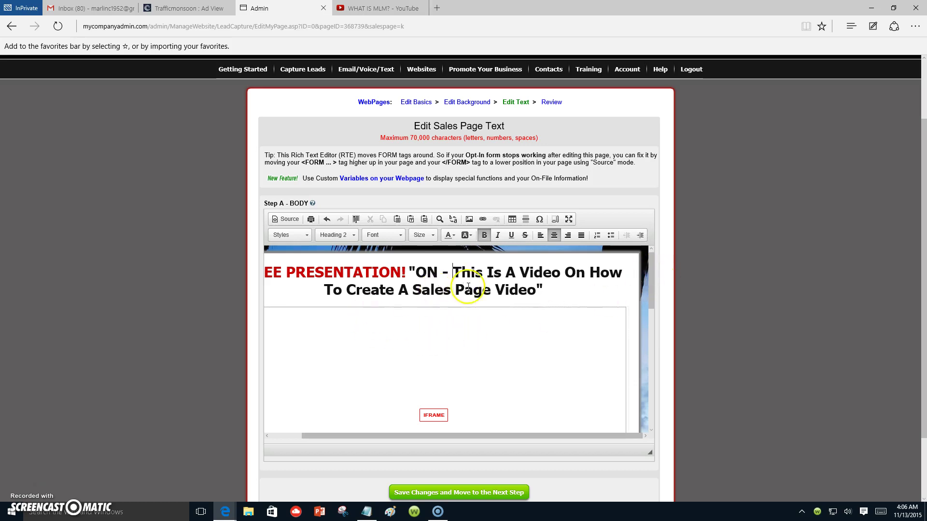
left_click_drag(453, 272, 437, 272)
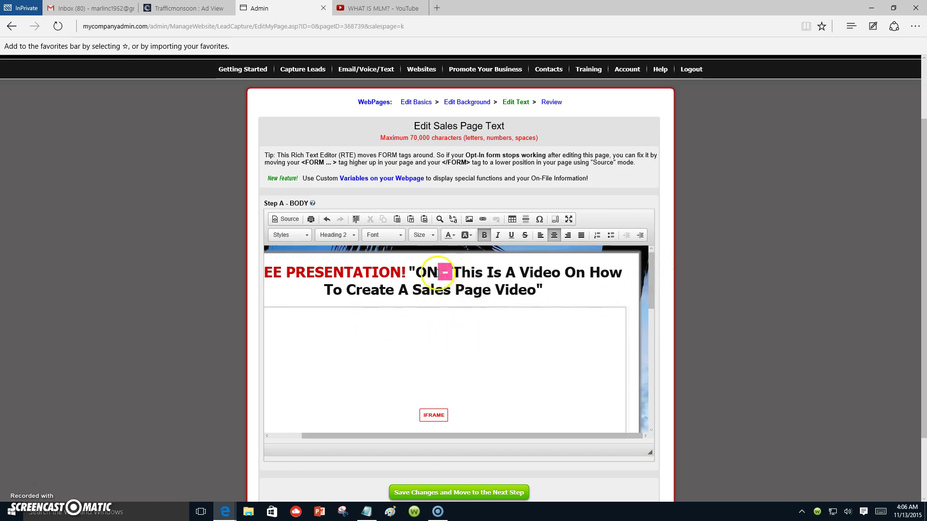
key("BackSpace")
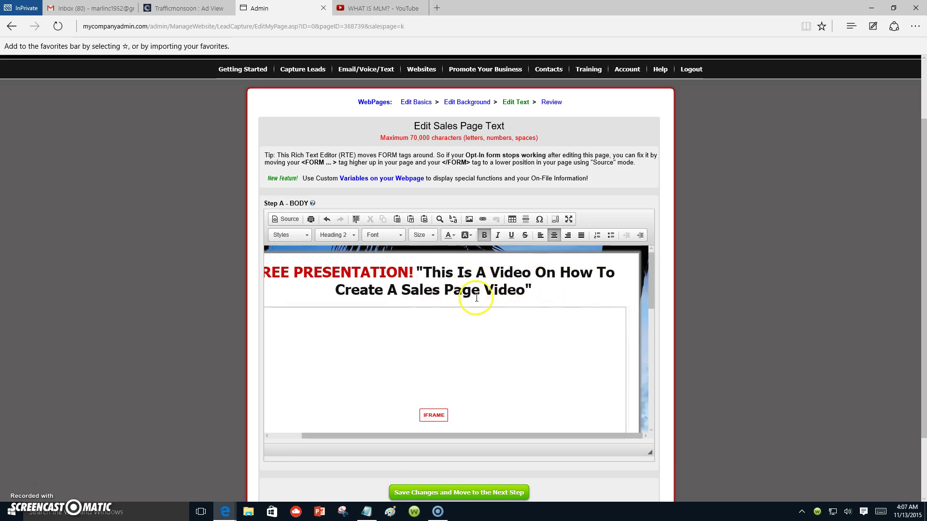
Step: Save the edited sales page text and open the live web page from the review step
left_click_drag(652, 288, 652, 305)
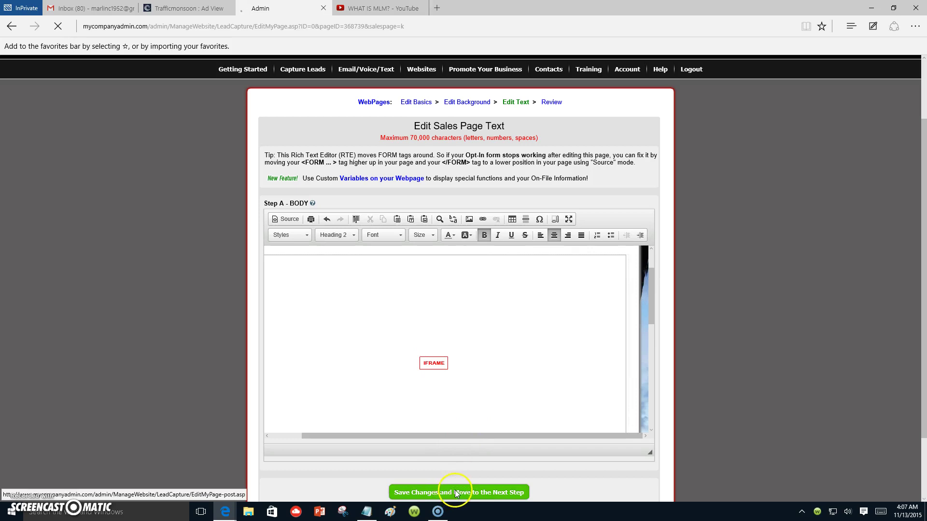
left_click(483, 492)
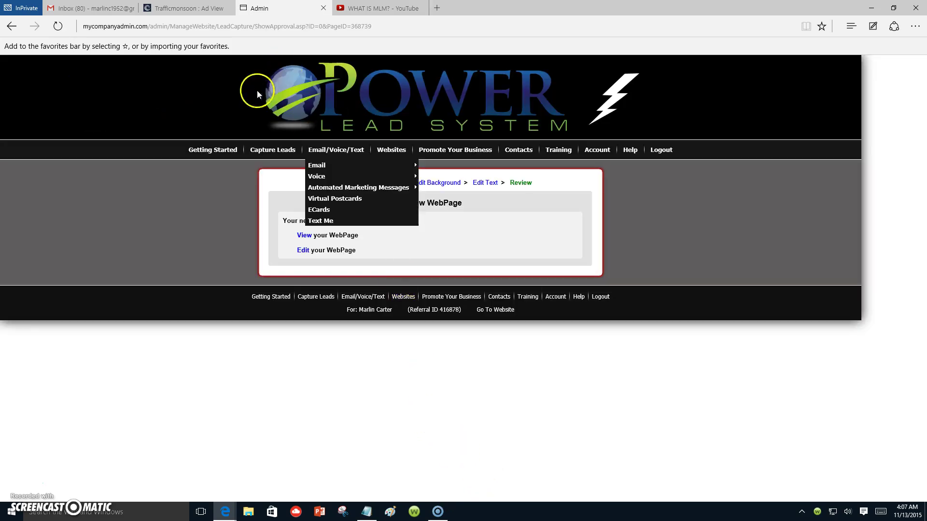
left_click(304, 236)
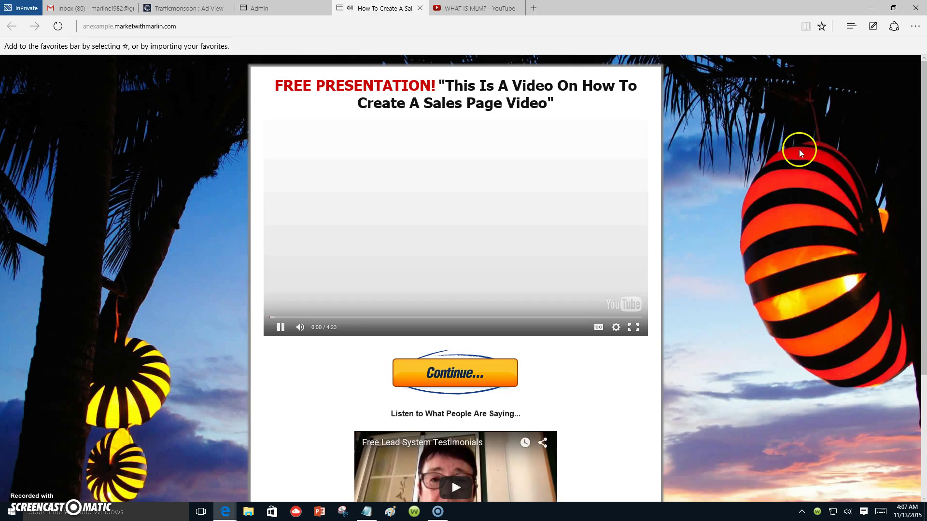
Step: Pause the presentation video, look over the live sales page down to its footer links, and close the page
left_click(311, 221)
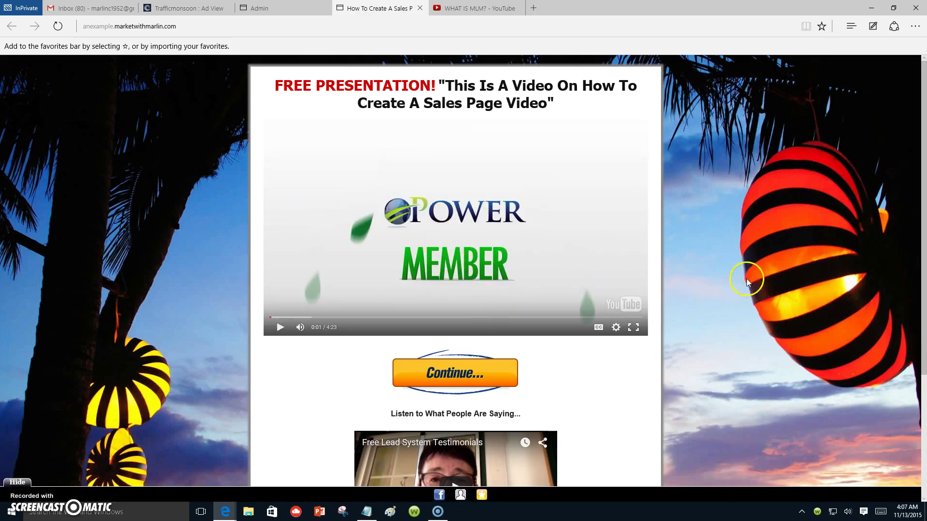
scroll(705, 345, "down", 4)
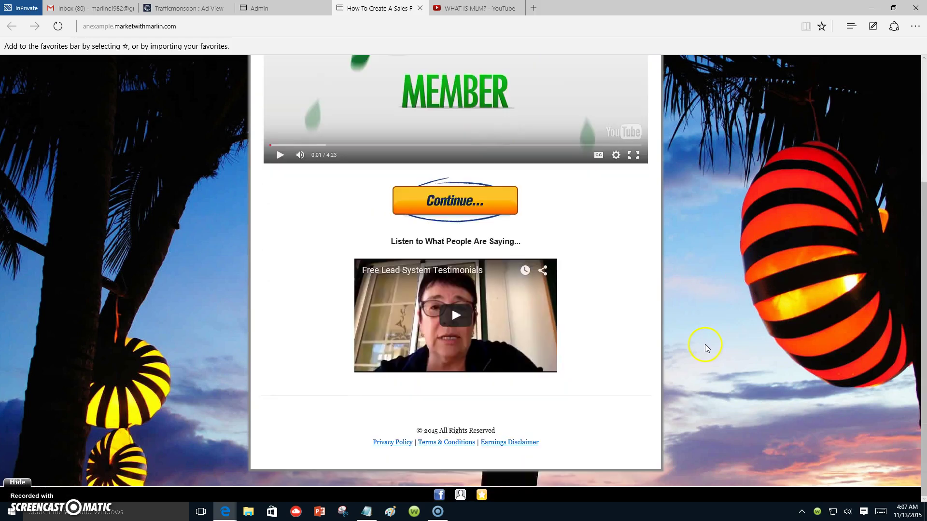
scroll(704, 342, "up", 4)
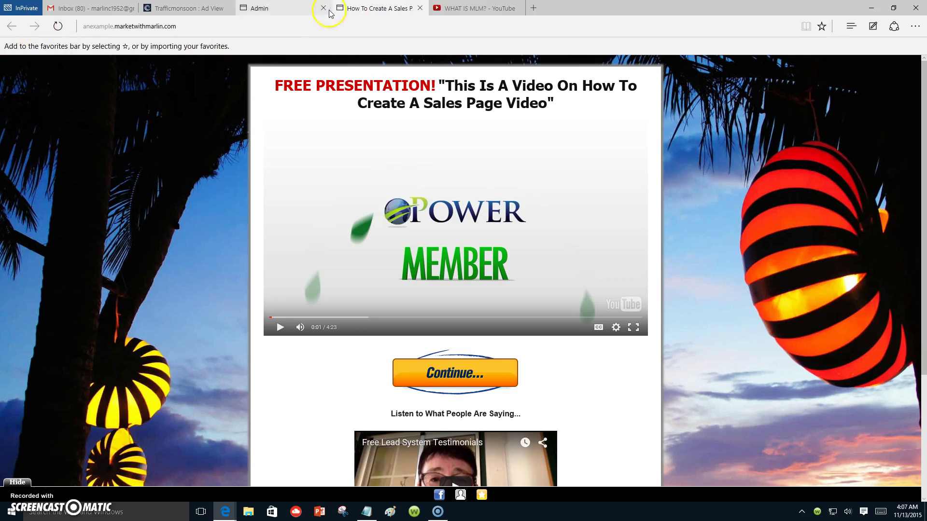
left_click(421, 9)
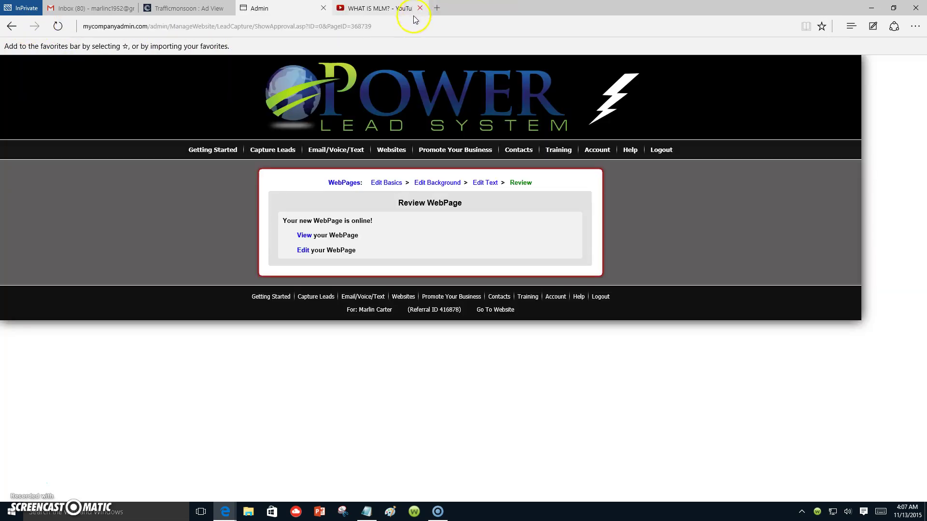
Step: Reopen the sales page text for editing and delete the testimonial video frame below "Listen to What People Are Saying..."
mouse_move(465, 192)
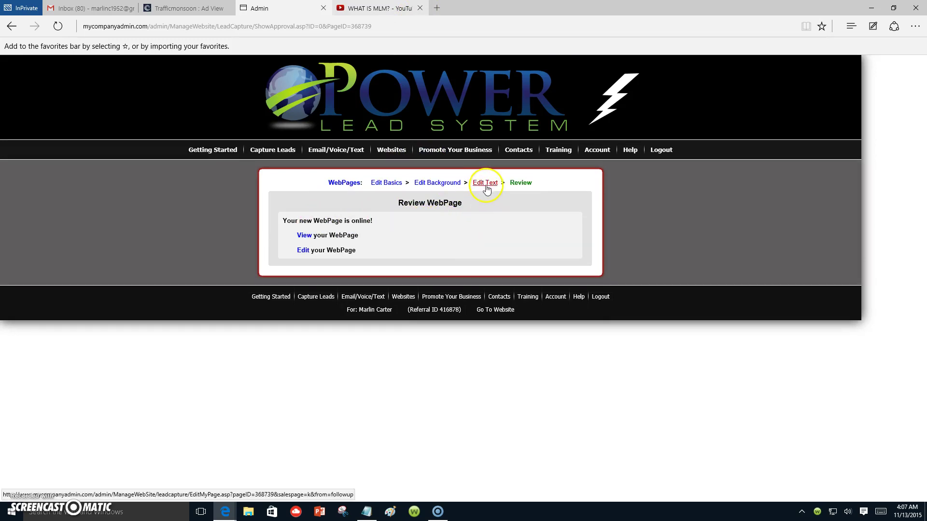
left_click(485, 184)
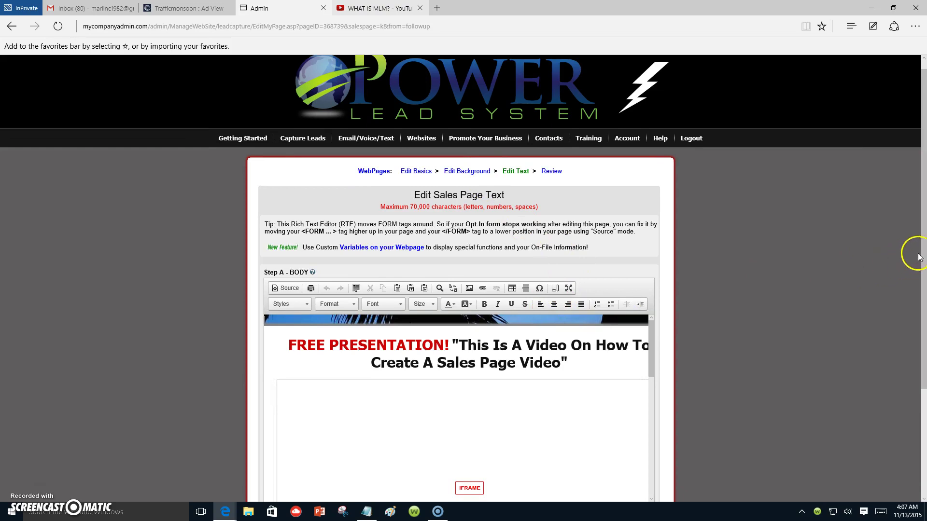
left_click_drag(919, 246, 917, 337)
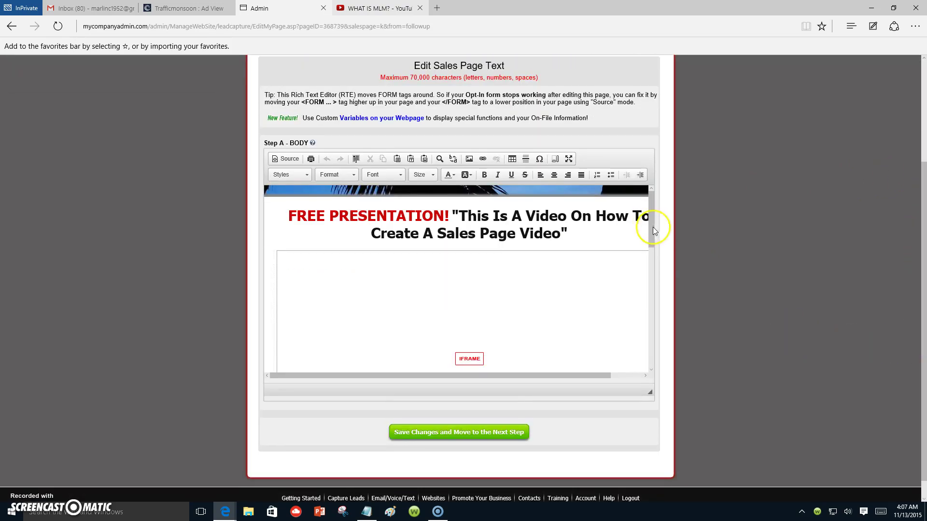
left_click_drag(650, 240, 650, 336)
scroll(507, 321, "up", 6)
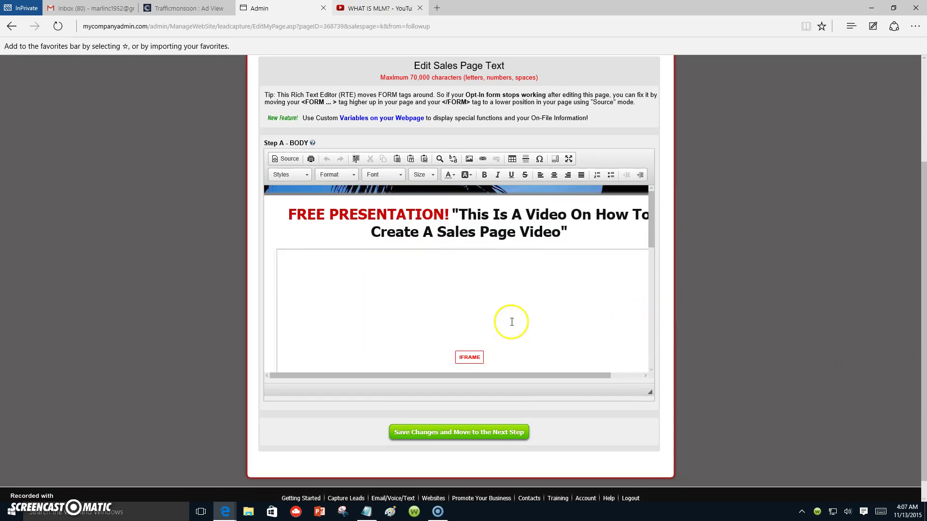
left_click_drag(649, 234, 649, 333)
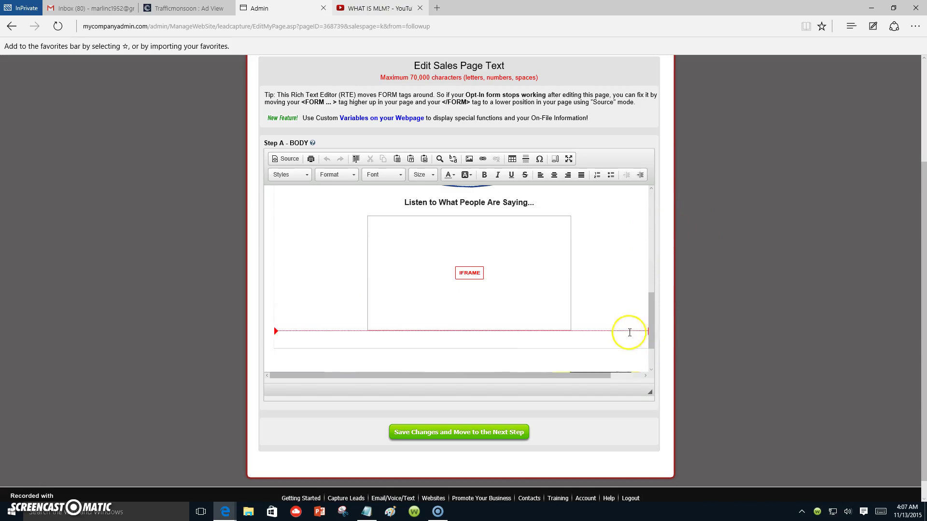
left_click(473, 264)
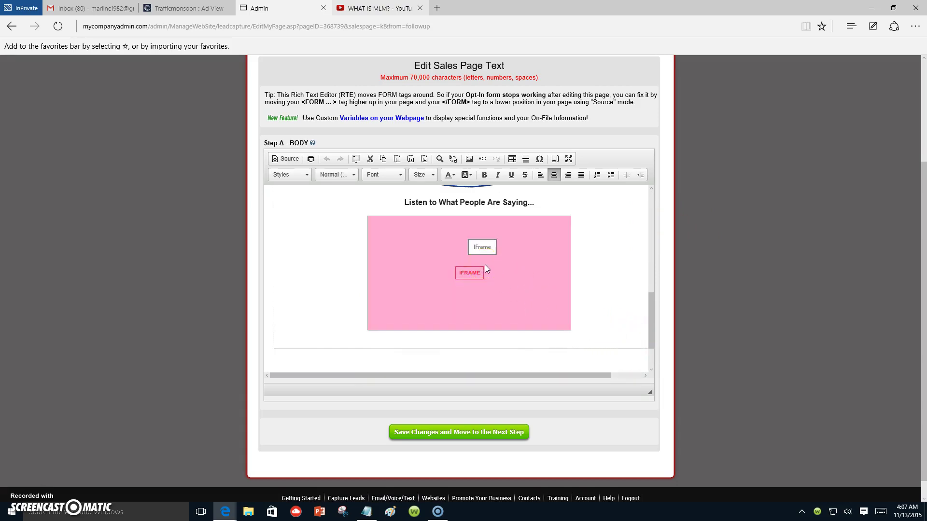
key("Delete")
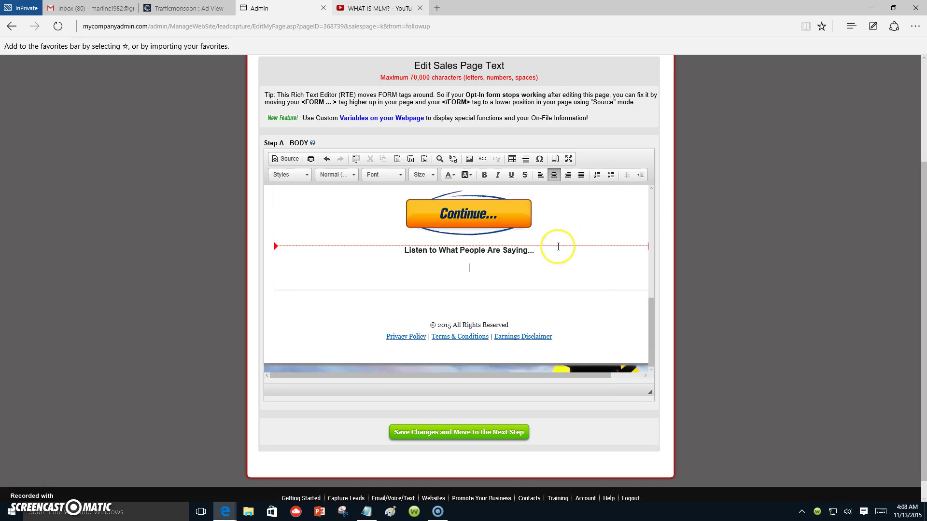
Step: Open the IFrame properties of the main presentation video below the headline
scroll(555, 244, "up", 4)
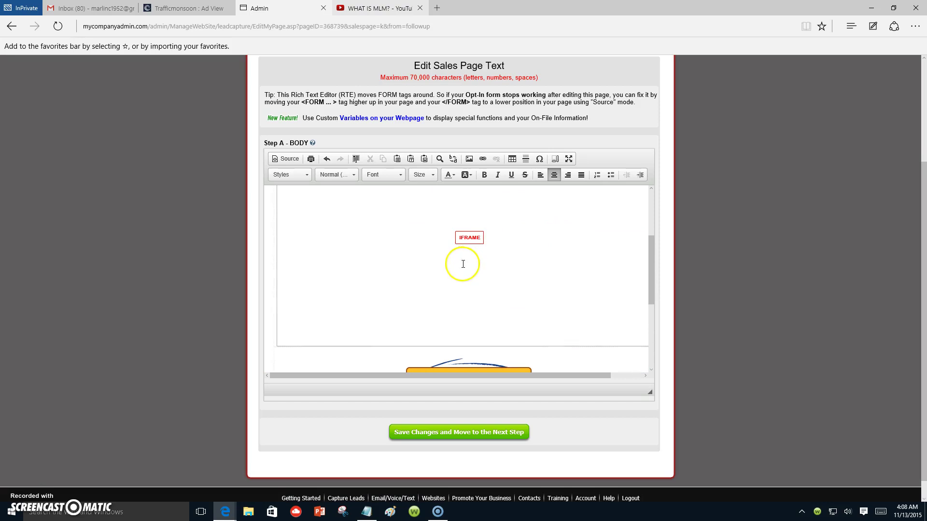
left_click(470, 238)
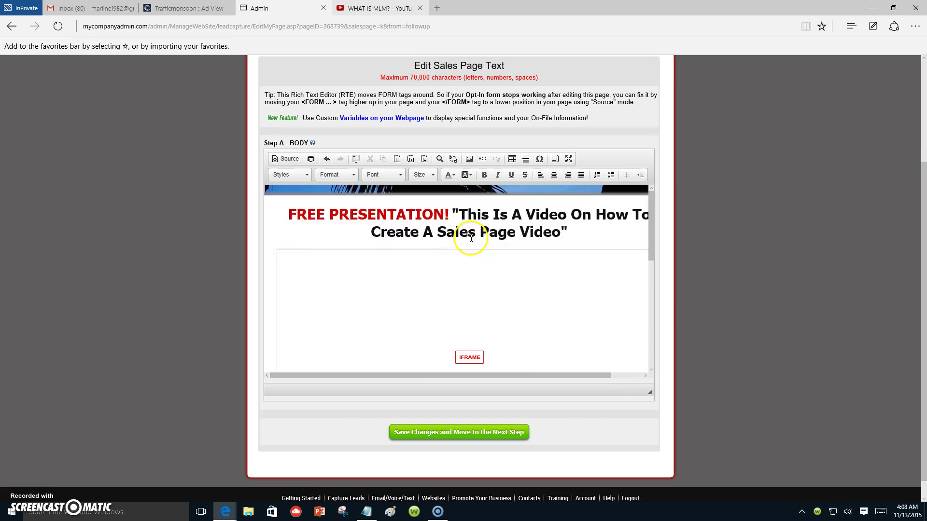
double_click(468, 357)
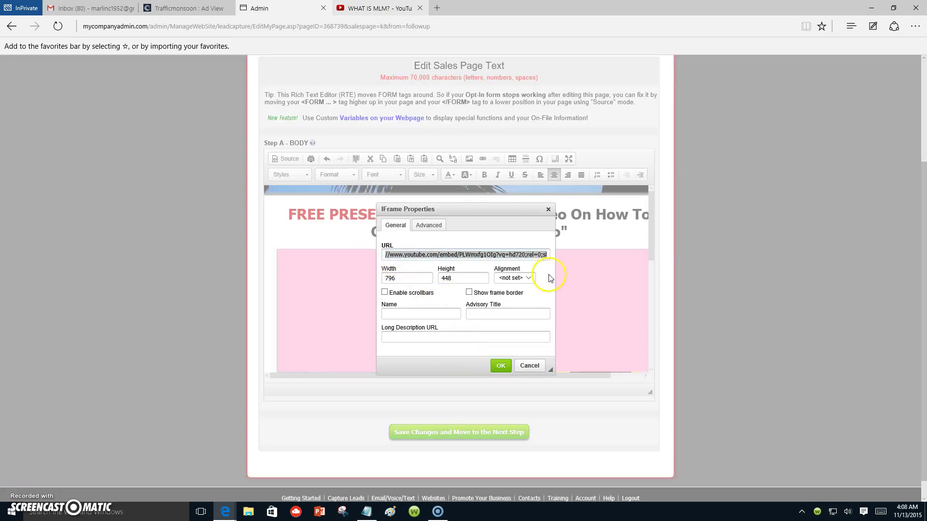
Step: Switch to the "WHAT IS MLM?" YouTube page and copy the video ID after "watch?v=" in its address
left_click(382, 8)
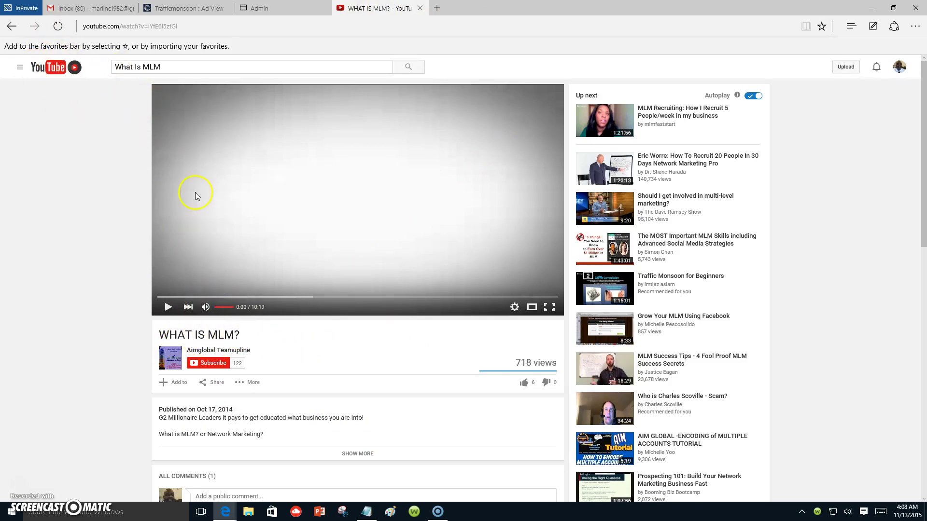
left_click(205, 26)
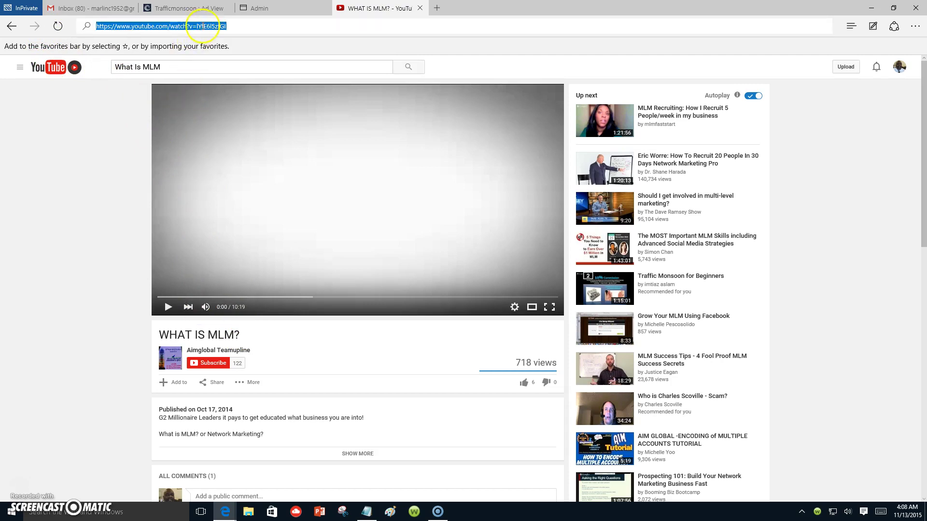
left_click(246, 25)
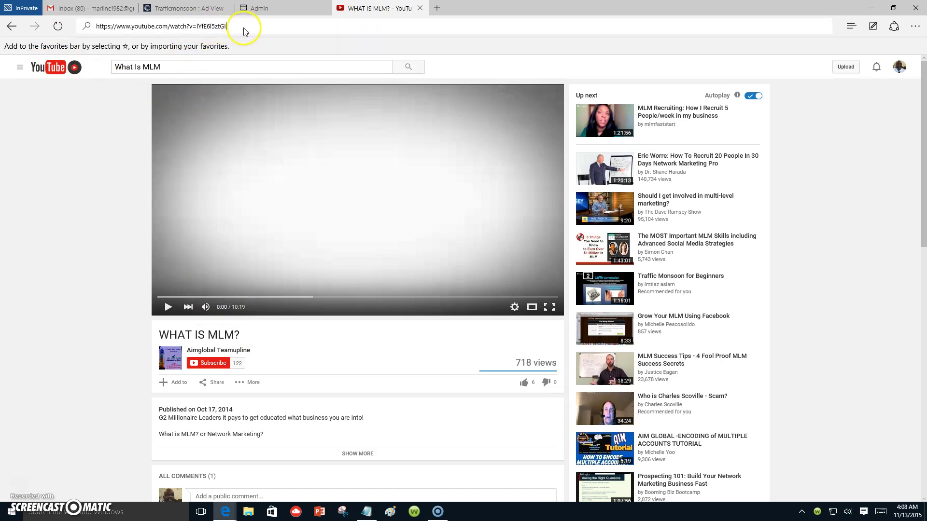
left_click_drag(216, 30, 202, 31)
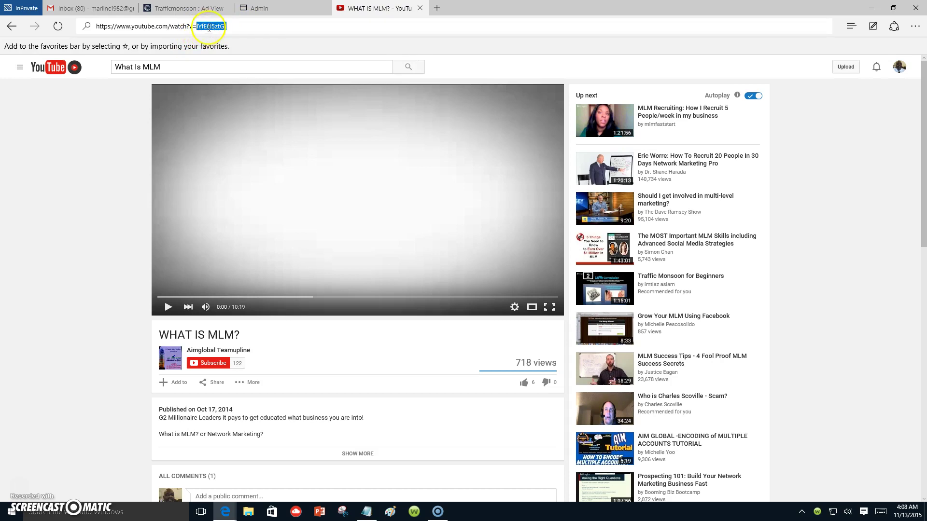
right_click(210, 27)
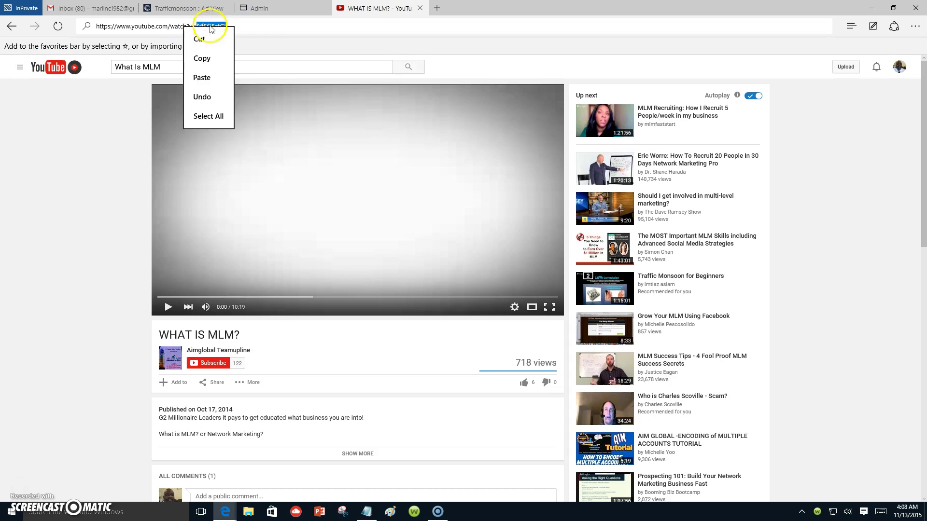
left_click(210, 60)
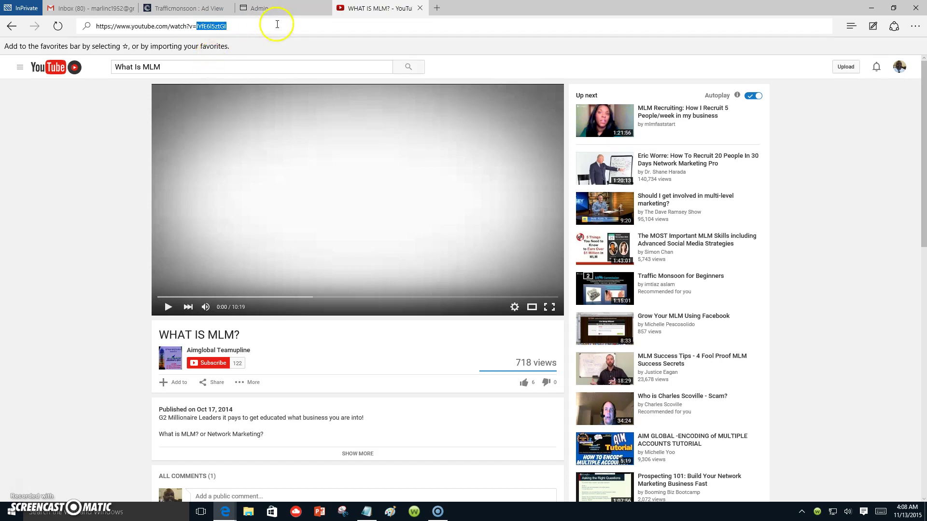
Step: Replace the video ID after "embed/" in the presentation frame's URL with the copied YouTube ID and apply the frame properties
left_click(269, 11)
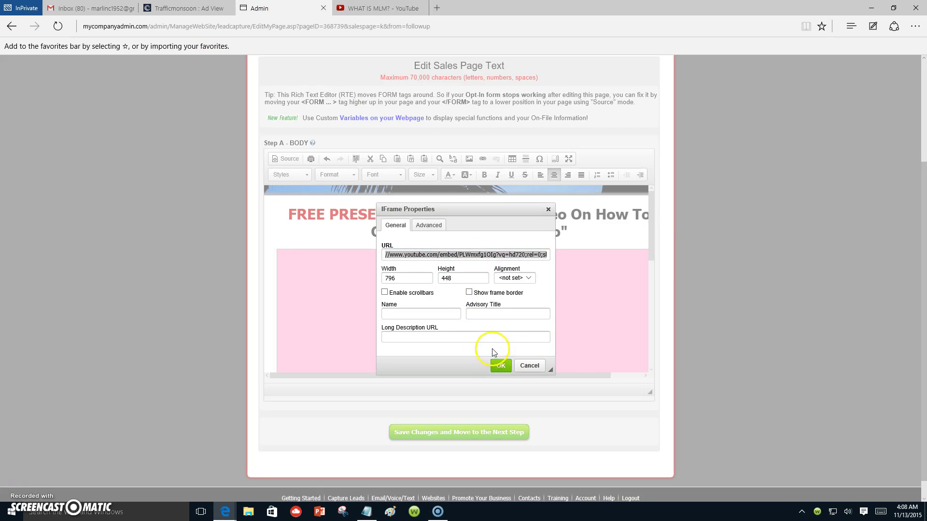
left_click(458, 254)
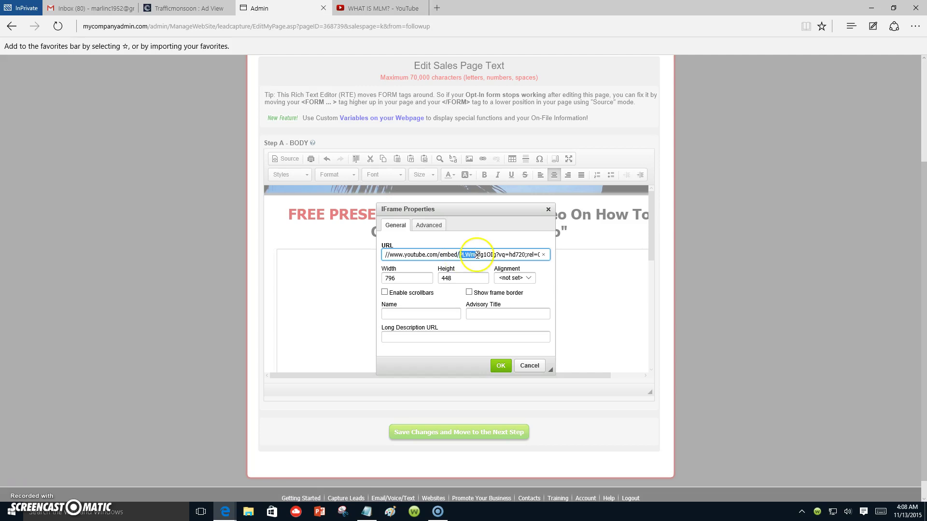
left_click_drag(480, 255, 487, 255)
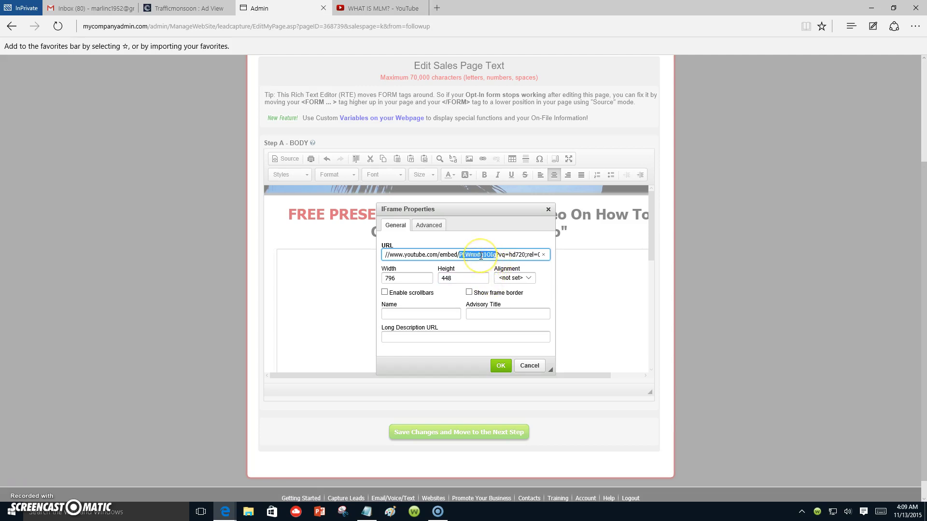
right_click(480, 256)
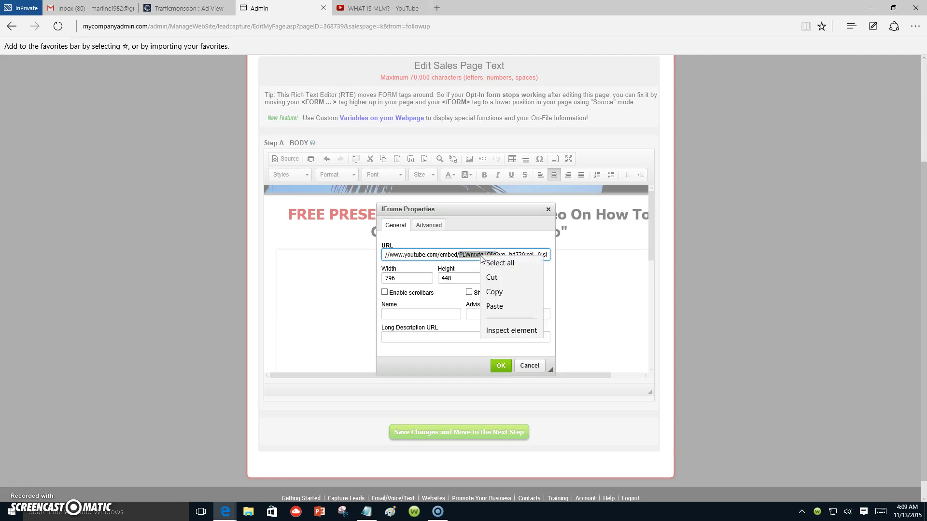
left_click(495, 307)
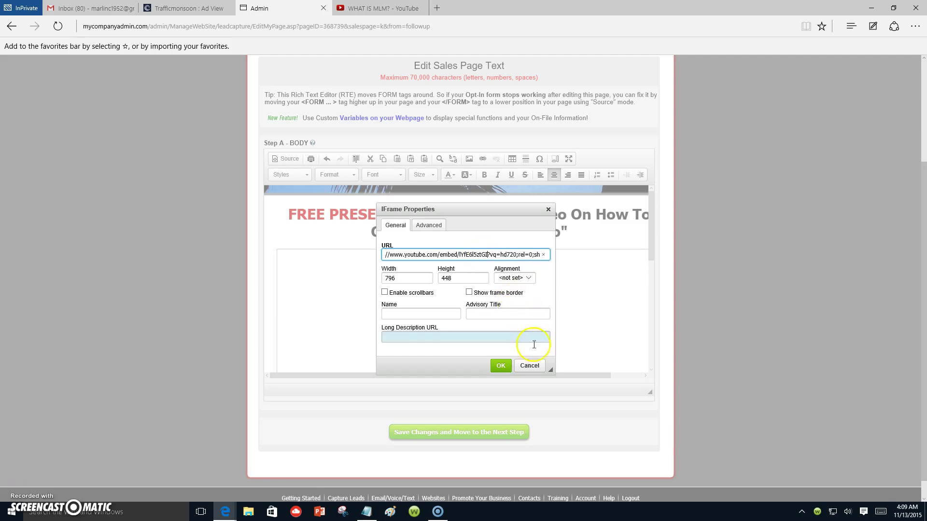
left_click(500, 367)
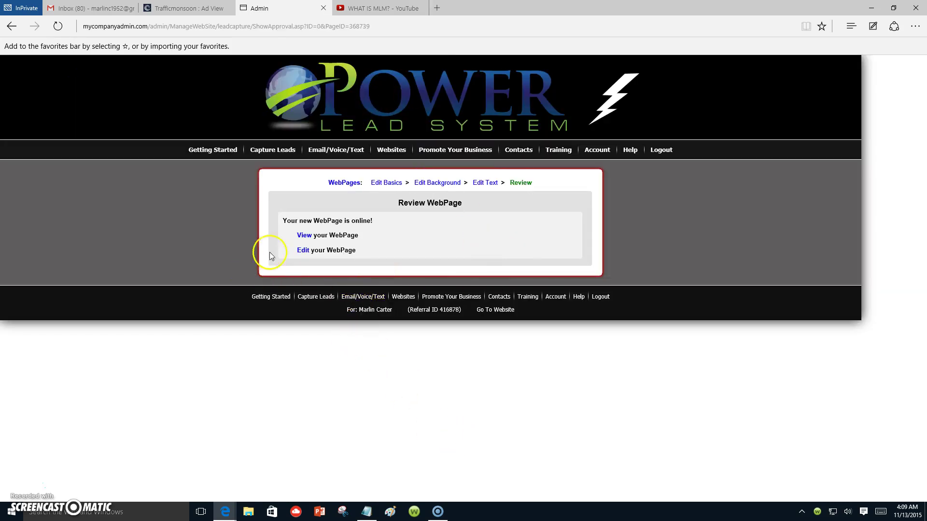
Step: Check the replaced presentation video on the live web page, pausing its playback, and return to editing the sales page text
left_click(302, 240)
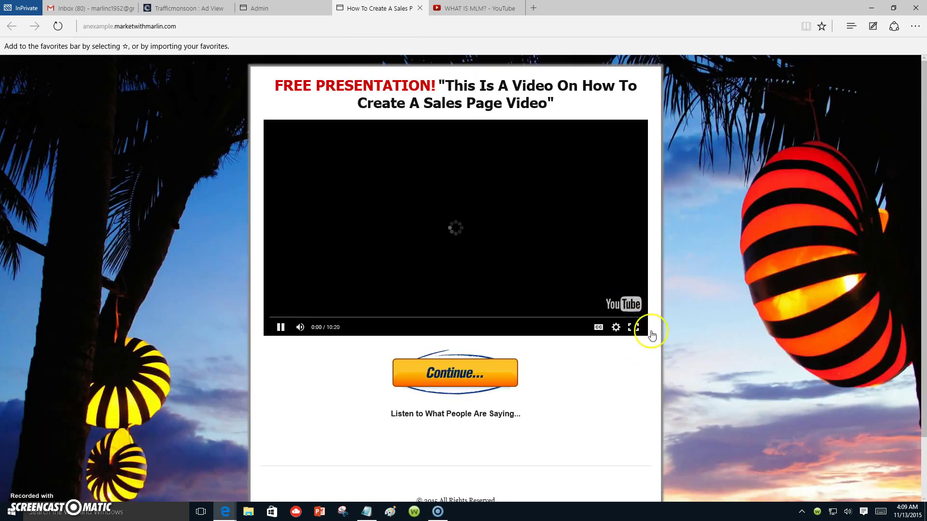
left_click(632, 231)
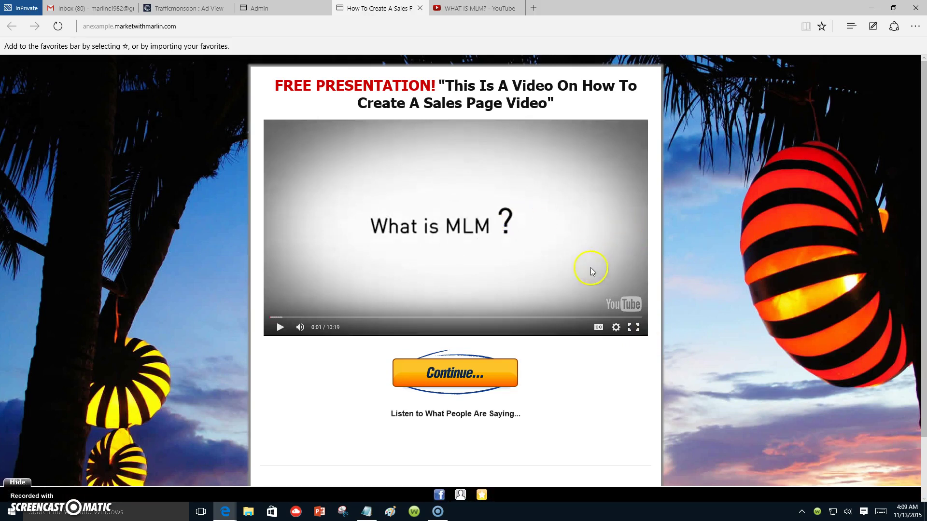
left_click(259, 8)
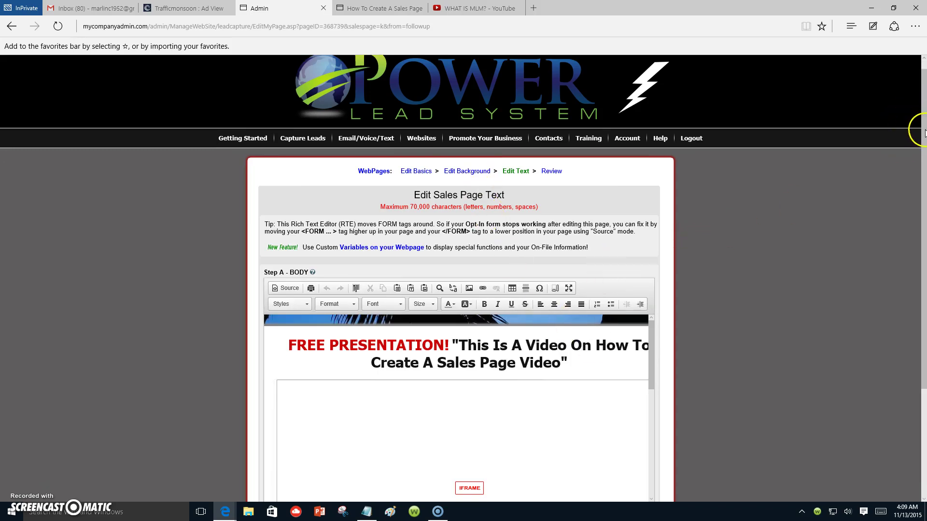
Step: Examine the sales page body, including the video frame's properties and the area around the Continue button, without changing anything
scroll(916, 234, "down", 3)
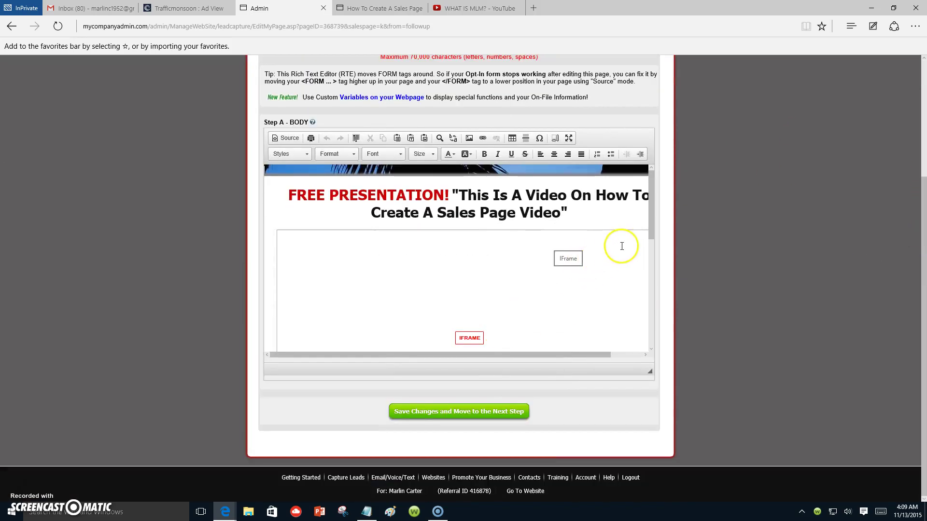
left_click_drag(652, 215, 650, 316)
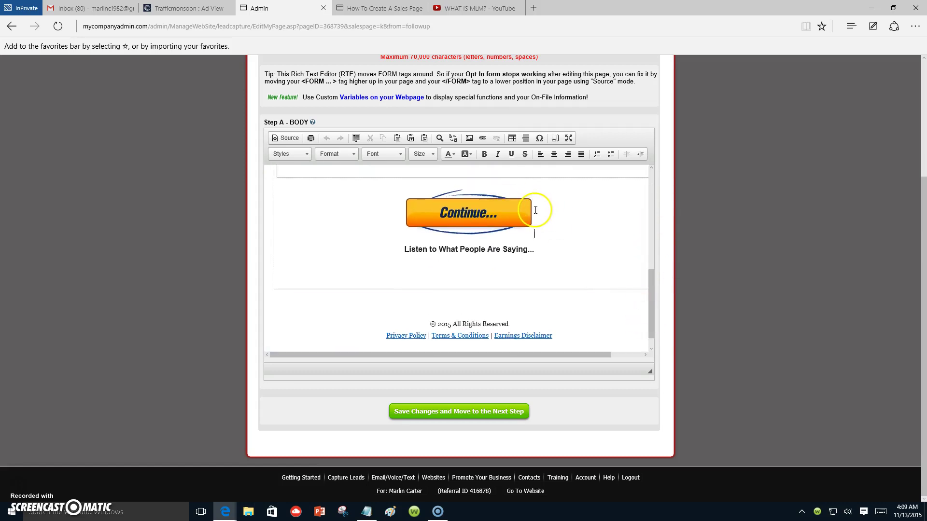
left_click(485, 215)
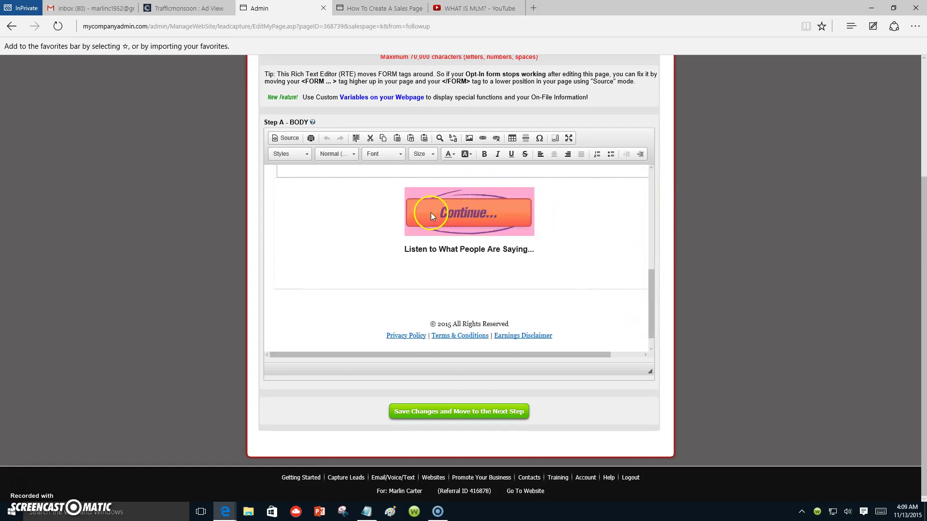
key("ctrl+Home")
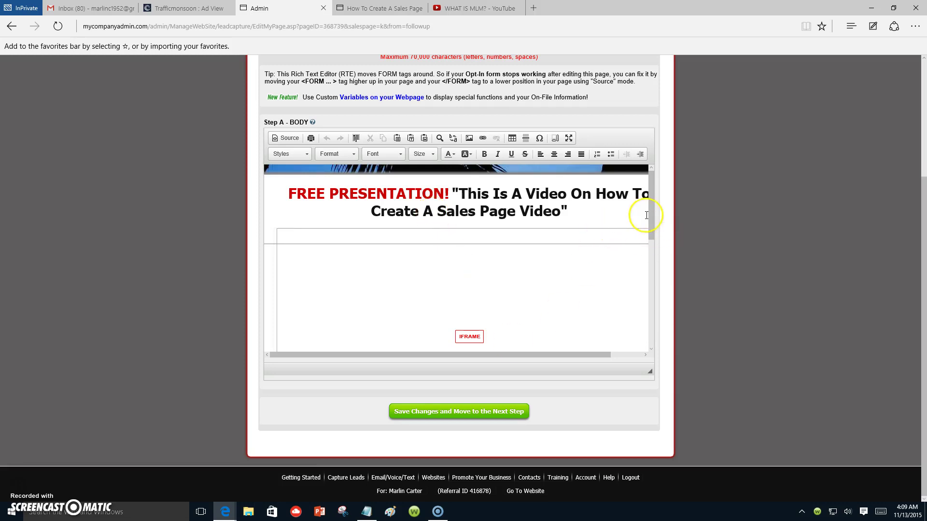
left_click_drag(647, 212, 645, 281)
scroll(478, 290, "up", 3)
double_click(470, 302)
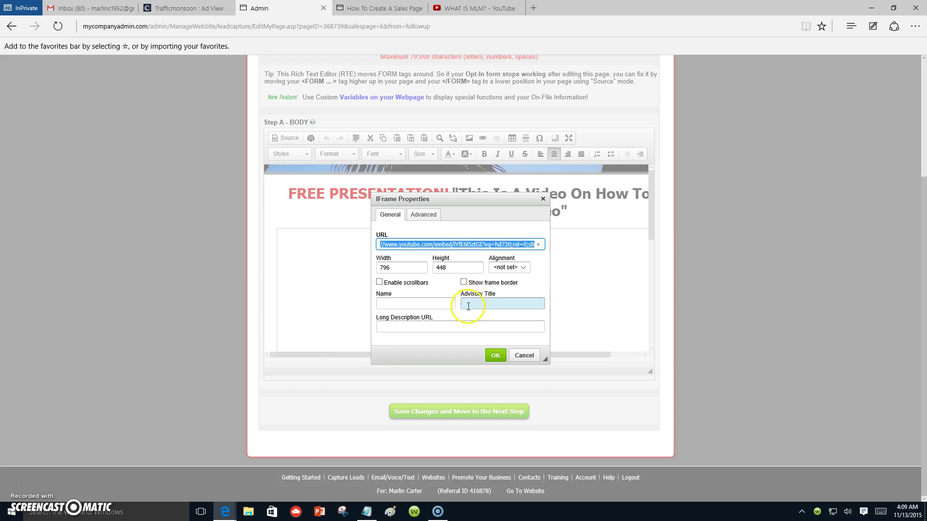
left_click(543, 199)
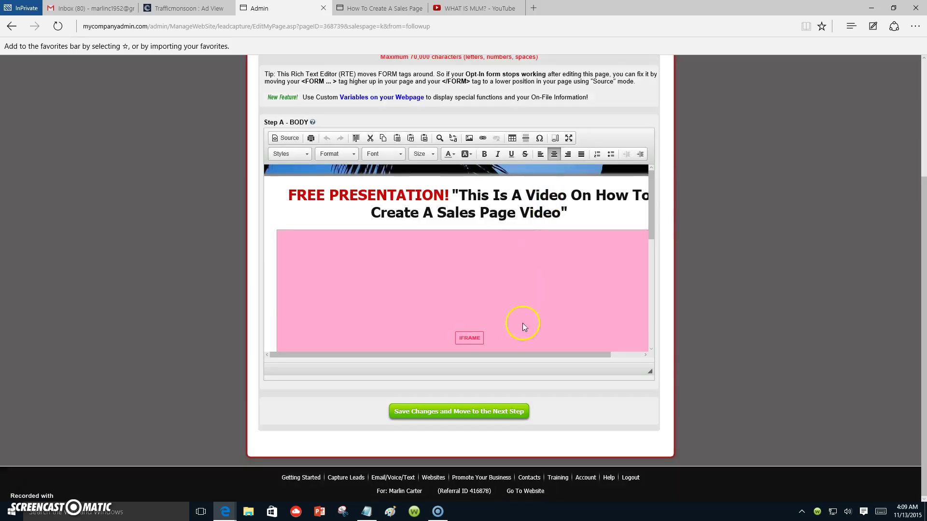
left_click_drag(653, 200, 600, 331)
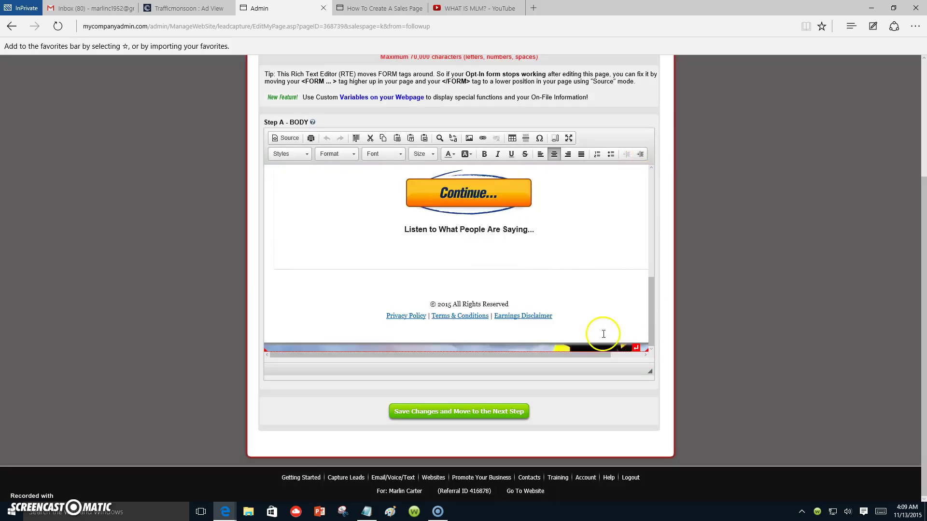
left_click(476, 200)
left_click_drag(653, 213, 637, 286)
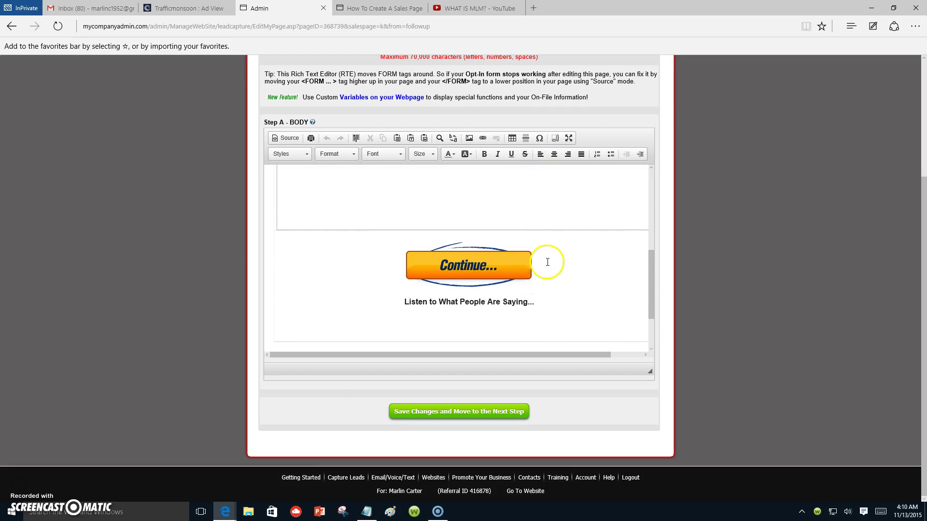
Step: Replace the Continue button's image source with the new-get-started-now image from the server's Custom Library
left_click(443, 267)
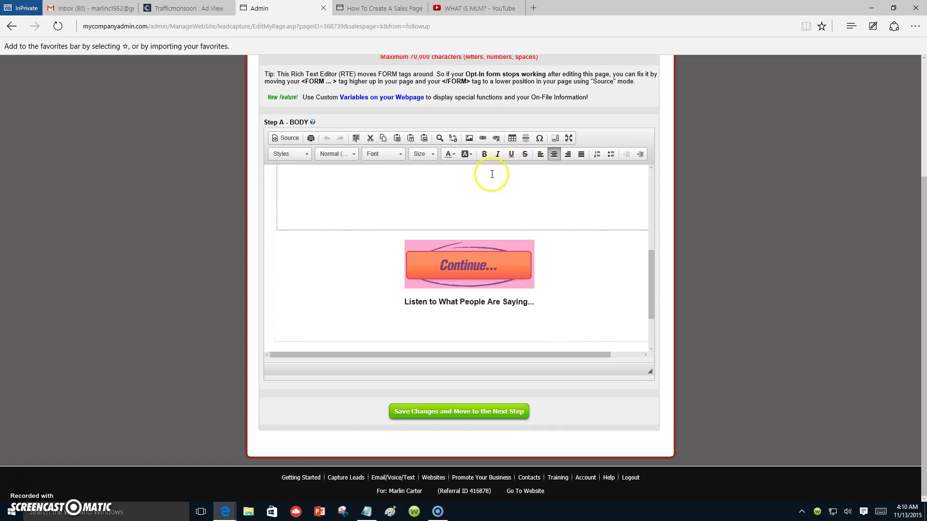
left_click(469, 138)
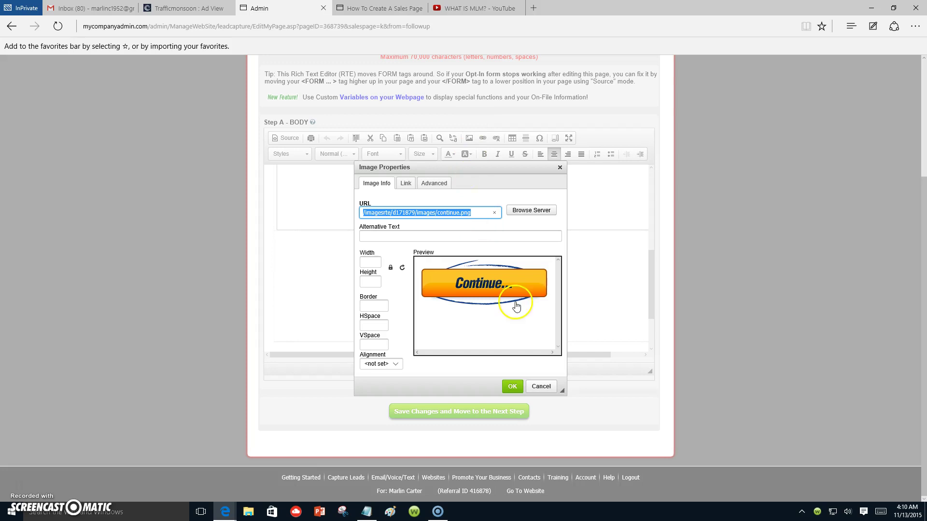
left_click(497, 294)
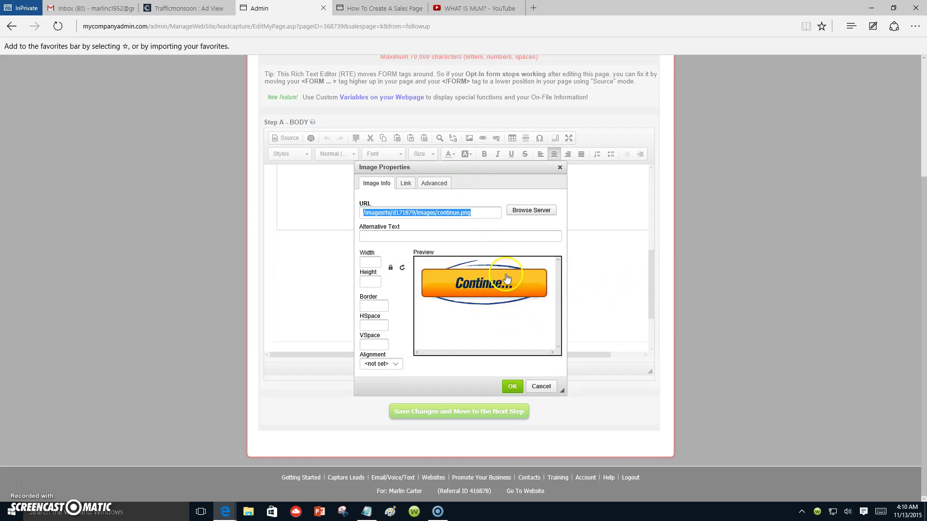
left_click(531, 211)
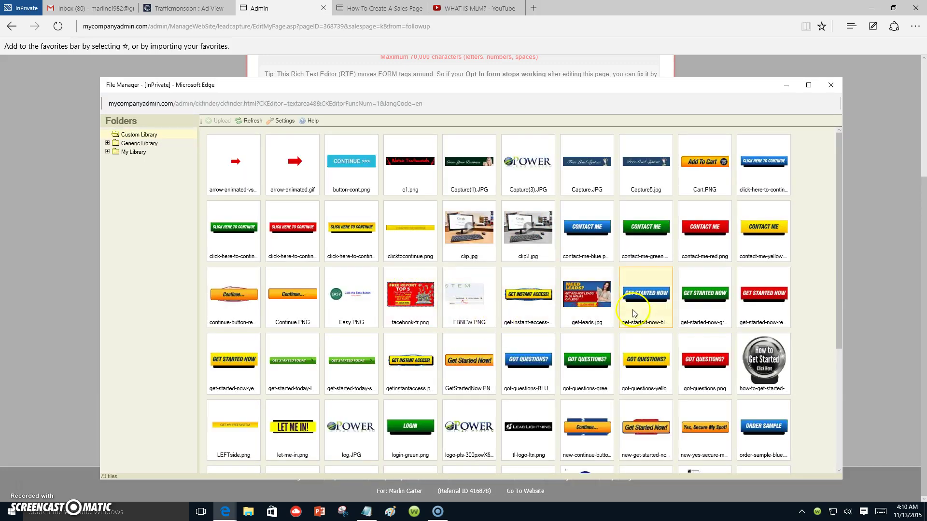
scroll(634, 316, "down", 3)
scroll(633, 314, "down", 1)
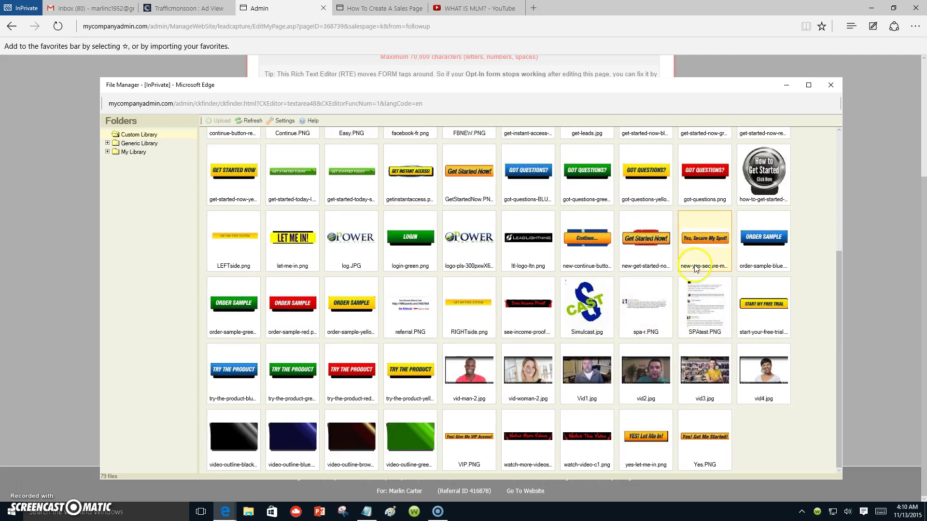
double_click(650, 241)
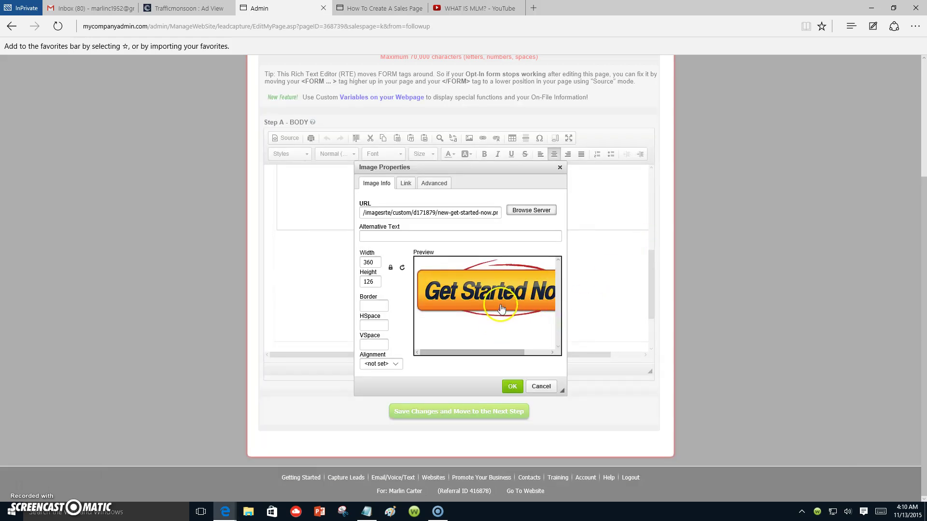
Step: Set the Get Started Now image's width to 240 and apply the image properties
double_click(366, 263)
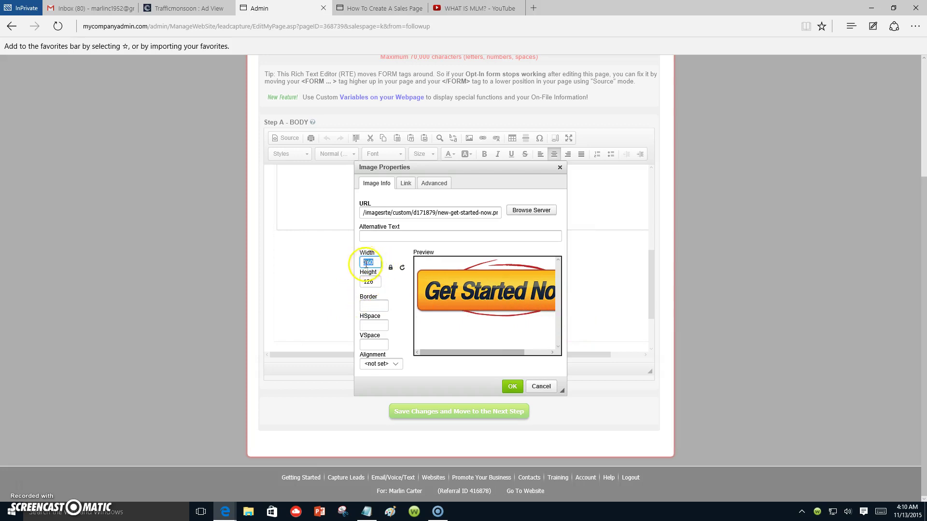
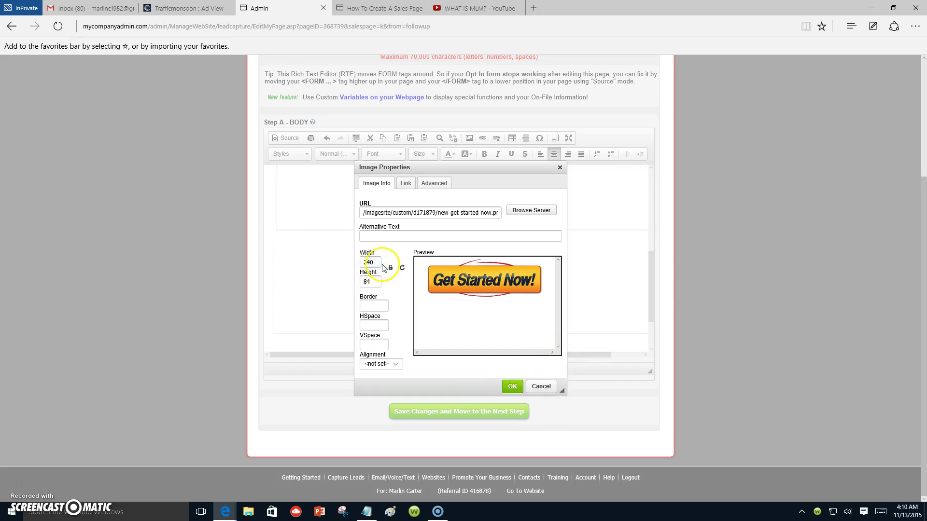
Step: Try to set the Get Started Now image's width to 280, and close its image properties, discarding the changes
left_click_drag(380, 262, 356, 267)
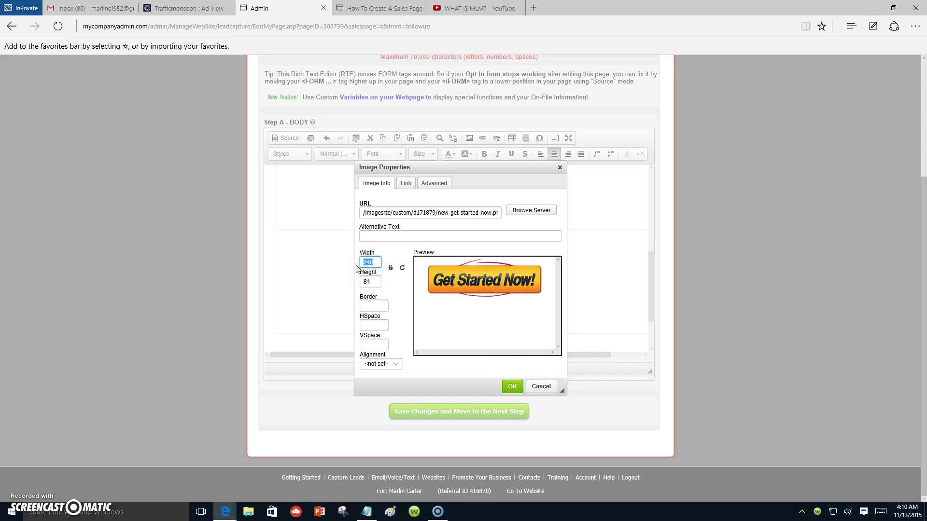
type("280")
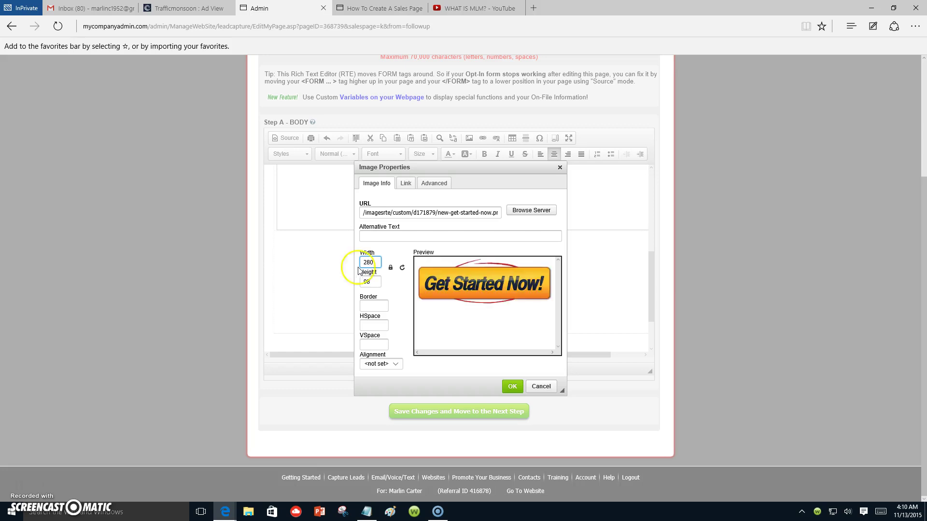
left_click(510, 387)
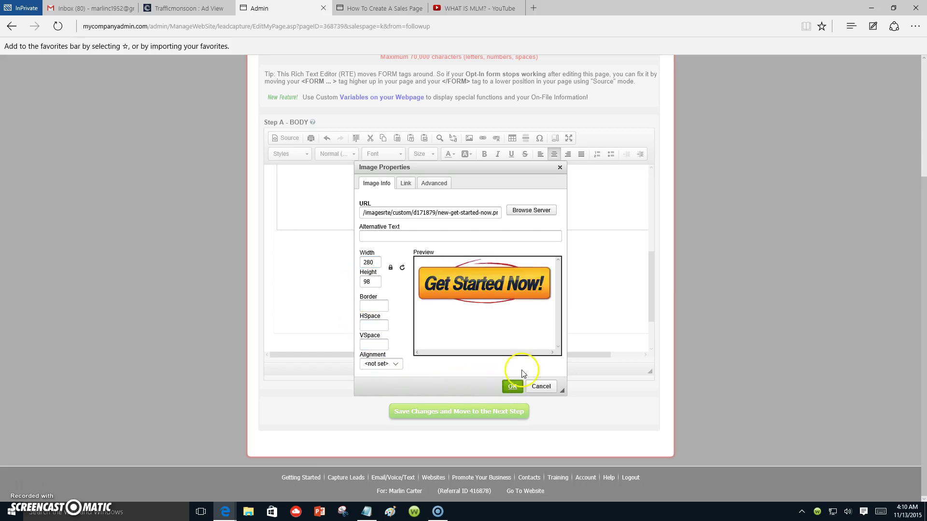
left_click(560, 168)
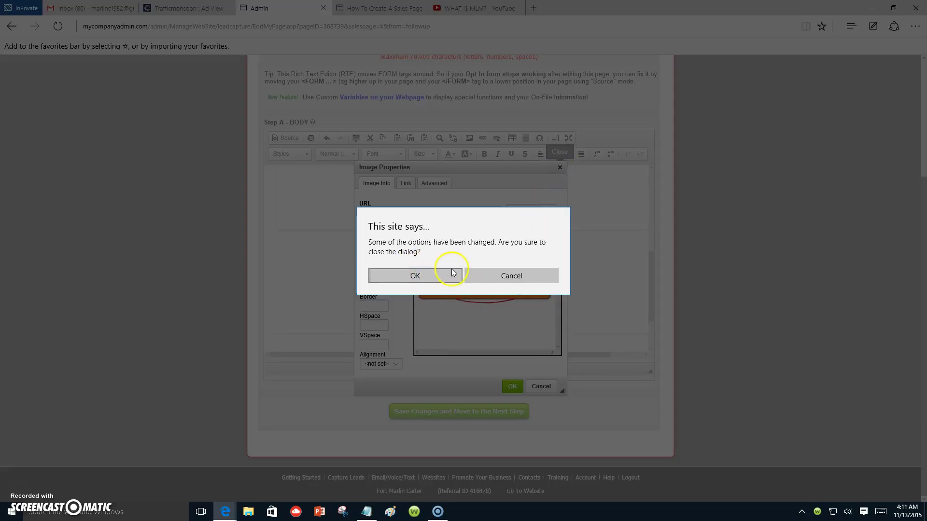
left_click(508, 278)
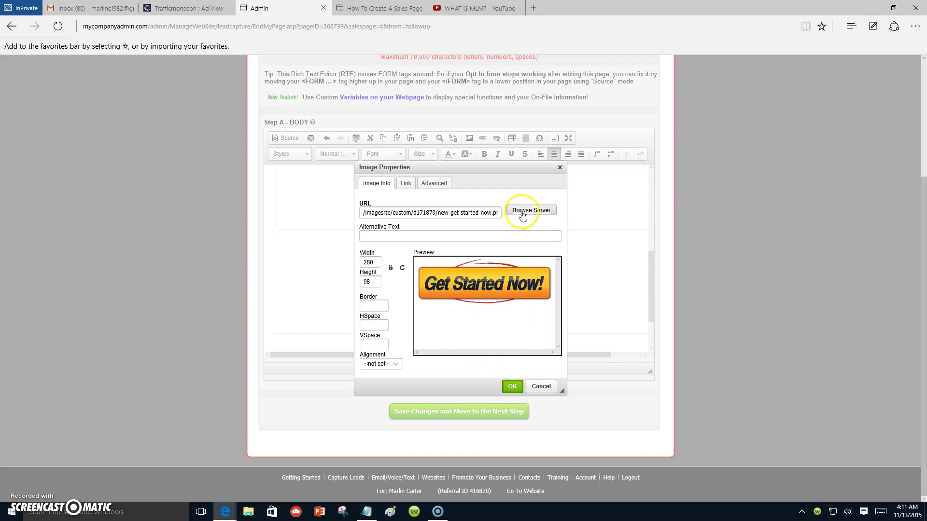
left_click(560, 167)
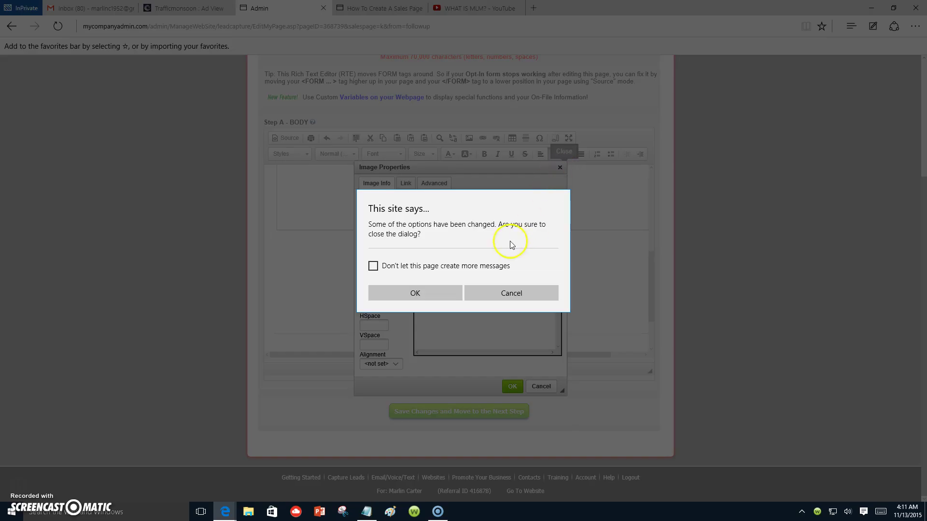
left_click(406, 293)
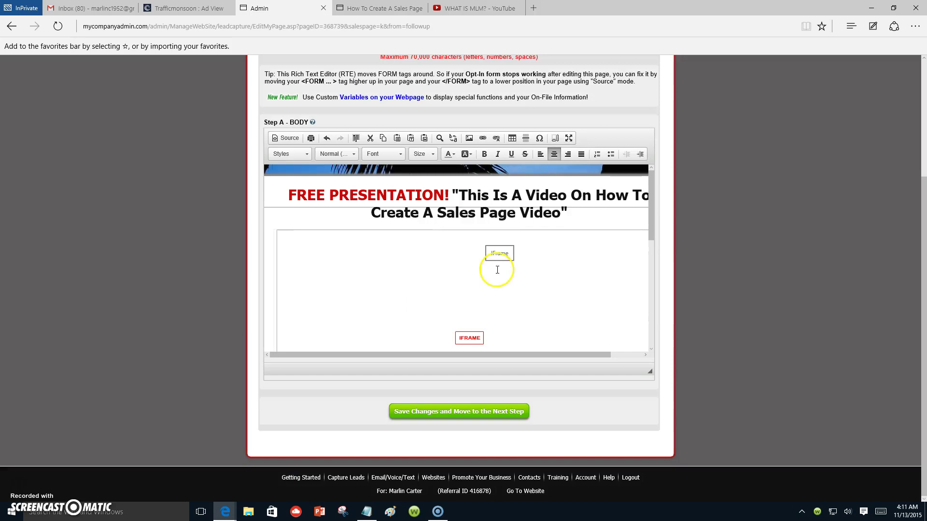
Step: Examine the Get Started Now image's size and link settings in its properties, and close them without changing anything
left_click_drag(653, 209, 627, 294)
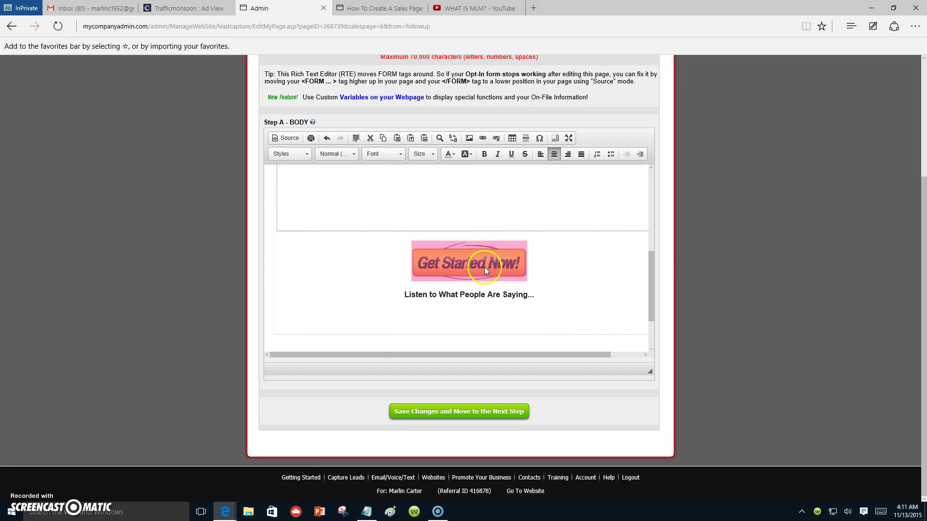
double_click(485, 227)
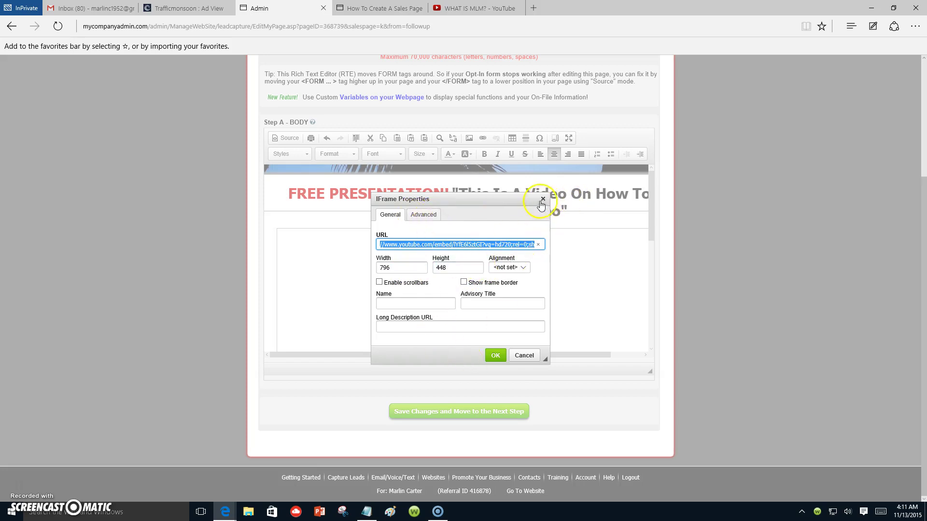
left_click(542, 200)
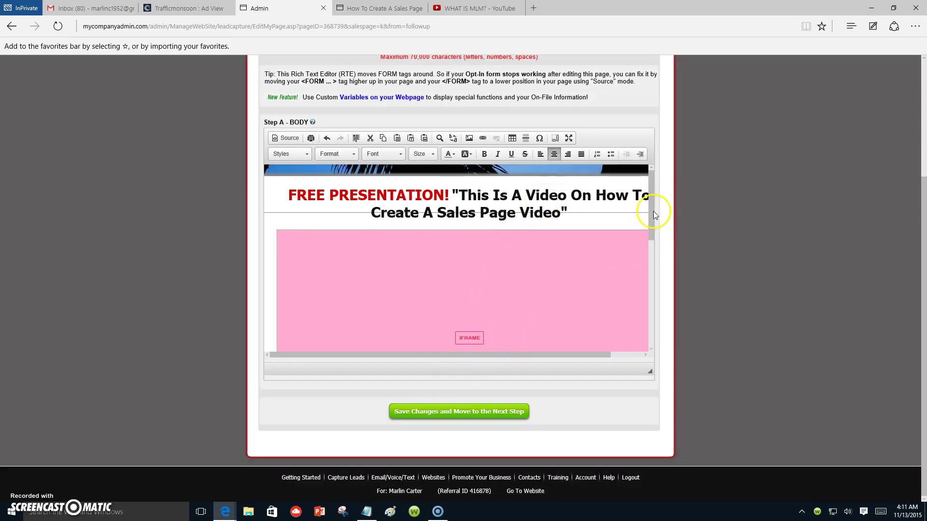
left_click_drag(654, 215, 618, 308)
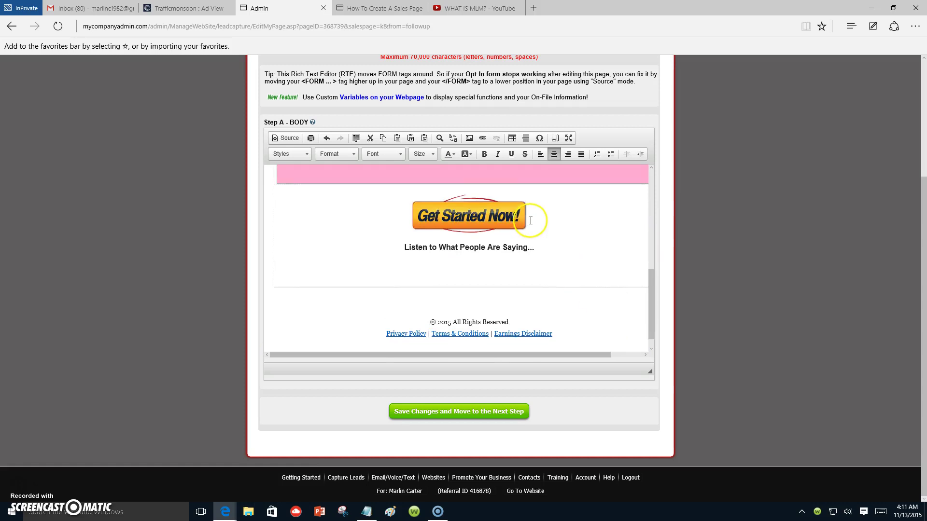
left_click(432, 227)
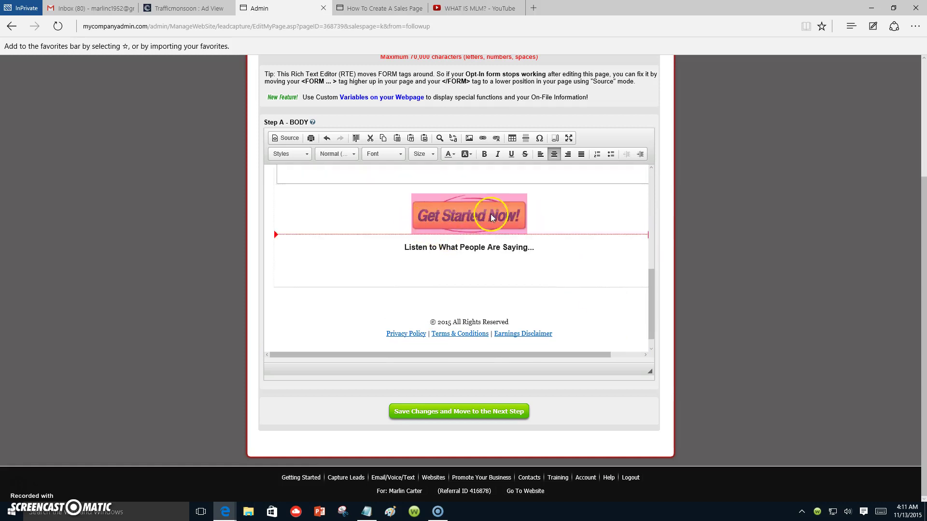
left_click(469, 139)
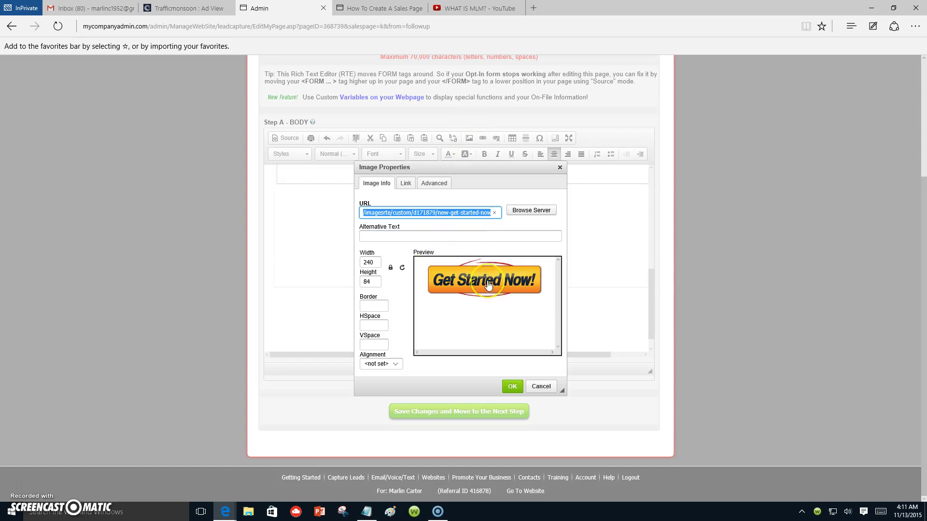
left_click(410, 186)
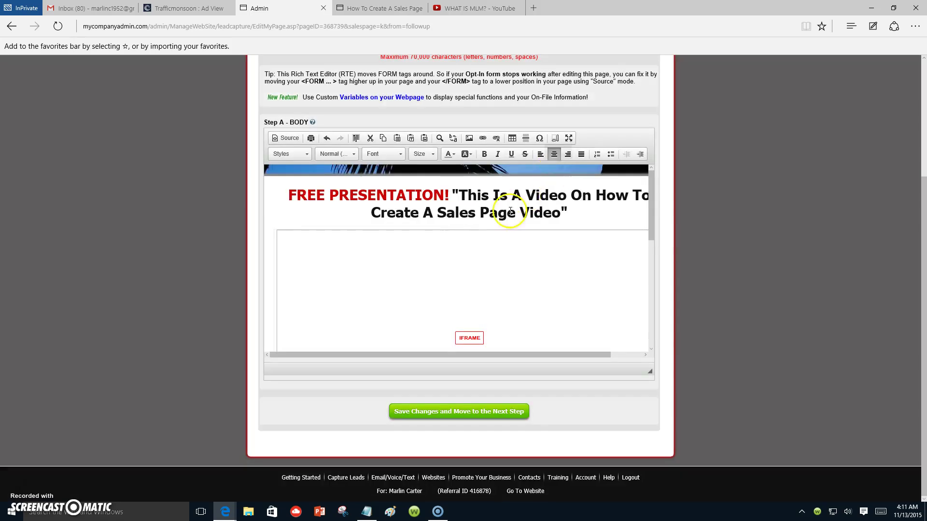
left_click(559, 168)
Step: Review the sales page body from headline to footer, save the text changes and move on to the web page review
left_click_drag(650, 220, 642, 371)
scroll(632, 217, "up", 10)
scroll(608, 263, "down", 3)
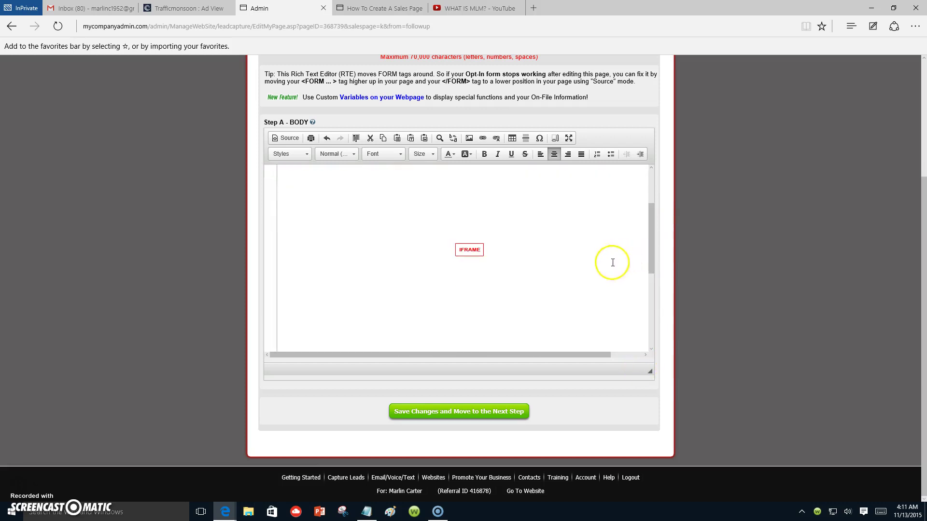
scroll(560, 284, "up", 3)
left_click_drag(652, 224, 643, 202)
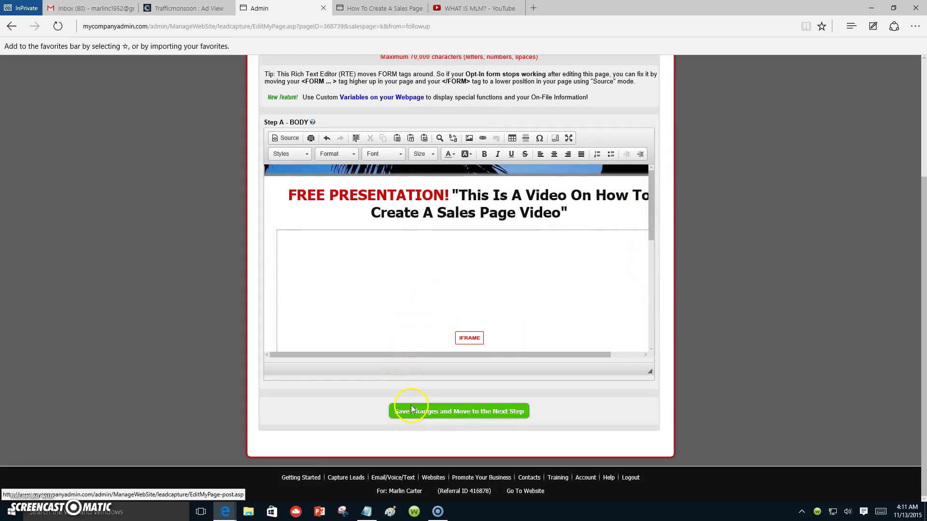
left_click(473, 411)
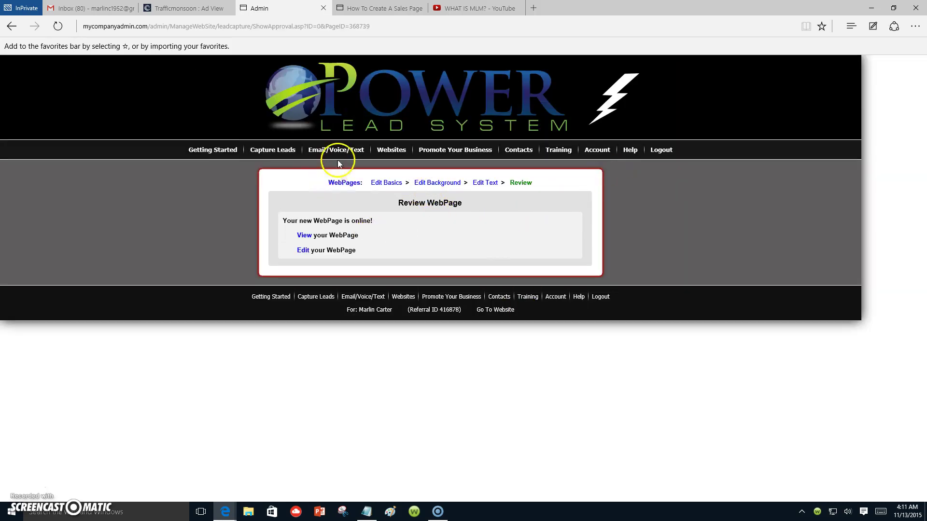
Step: View the finished sales page live, pause its presentation video, and return to the web page review in the admin area
mouse_move(402, 153)
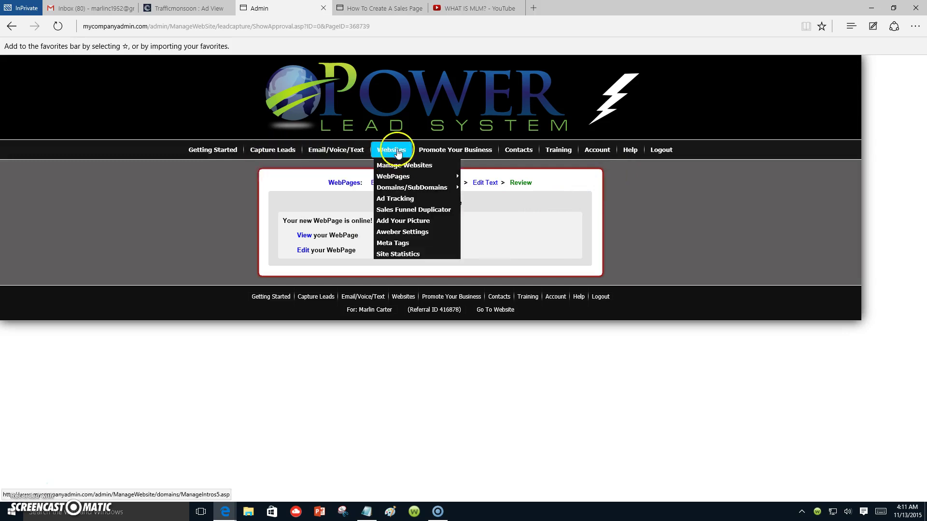
mouse_move(396, 189)
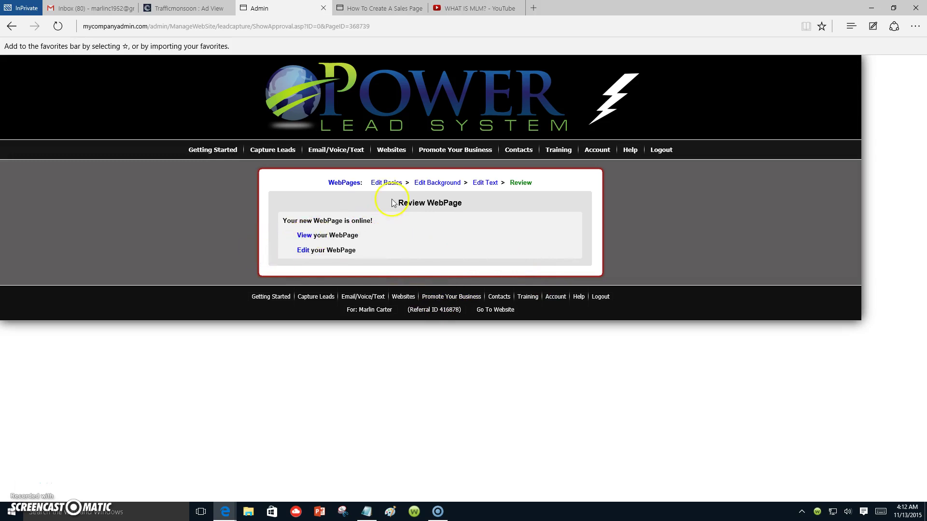
left_click(306, 238)
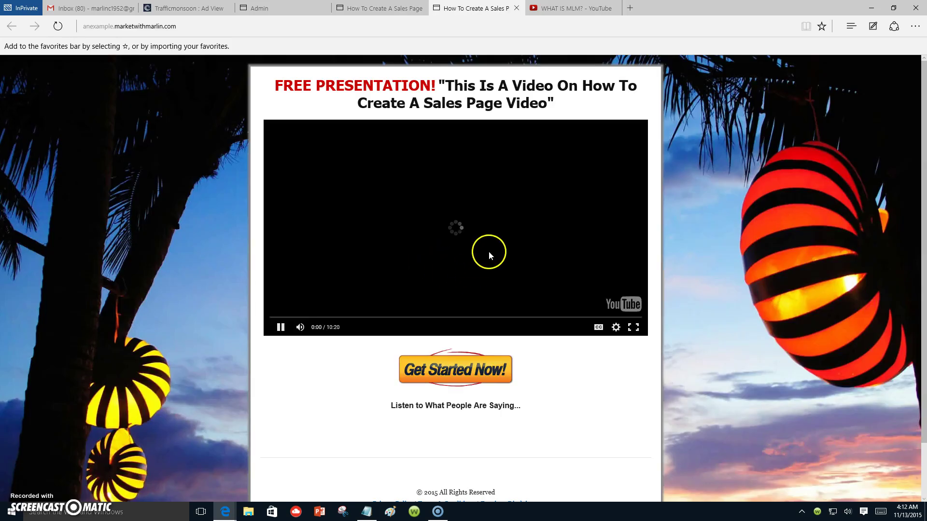
left_click(498, 255)
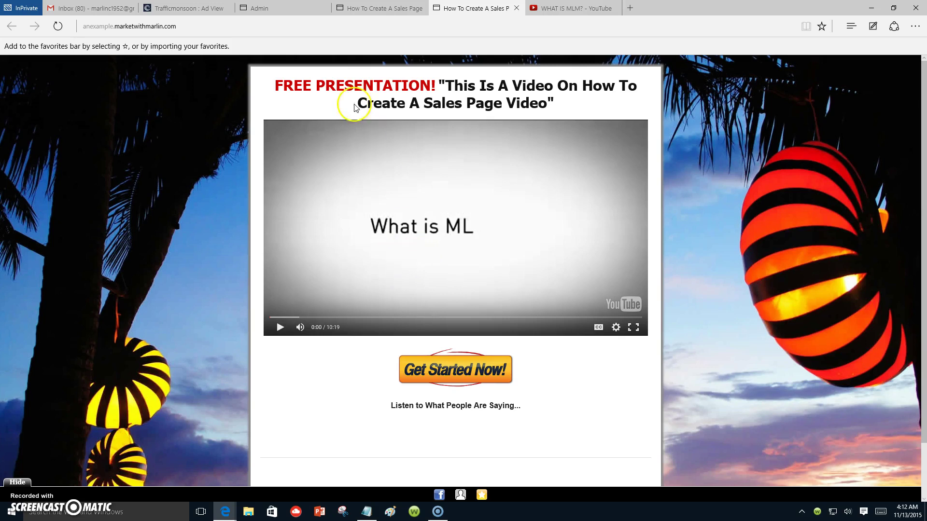
left_click(285, 9)
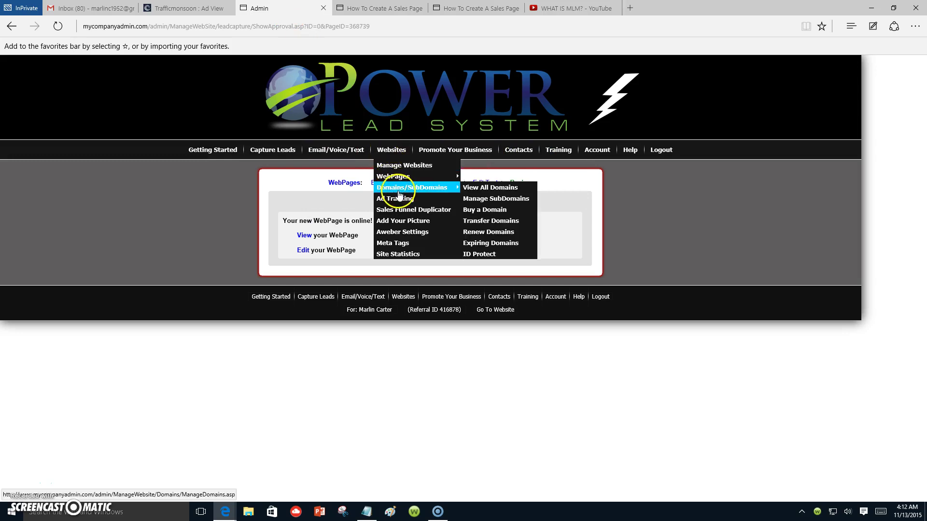
Step: Look at the Manage Websites page and go on to the list of existing sub-domains in Manage SubDomains
left_click(411, 165)
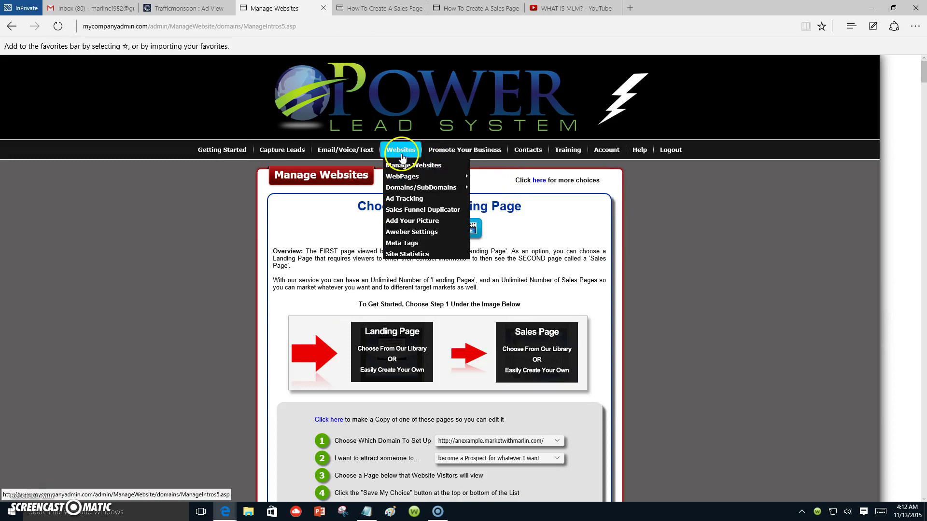
mouse_move(425, 188)
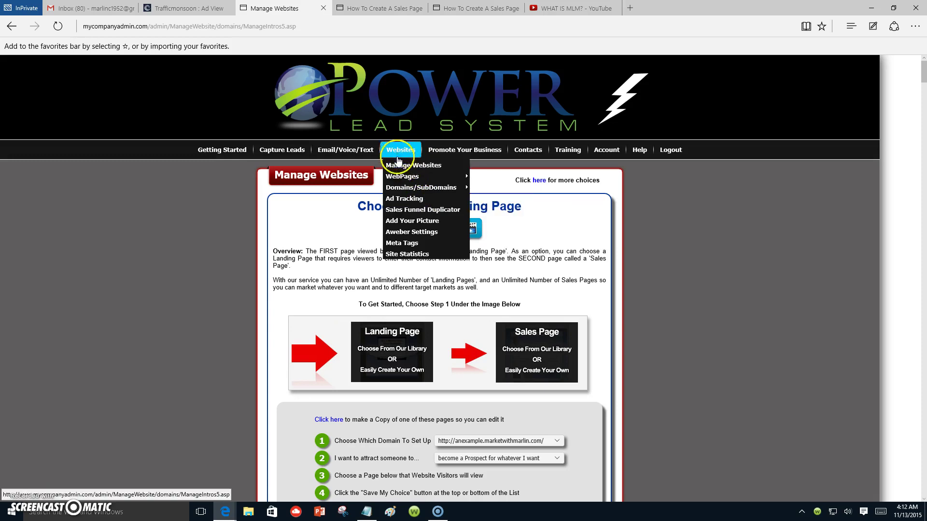
mouse_move(395, 187)
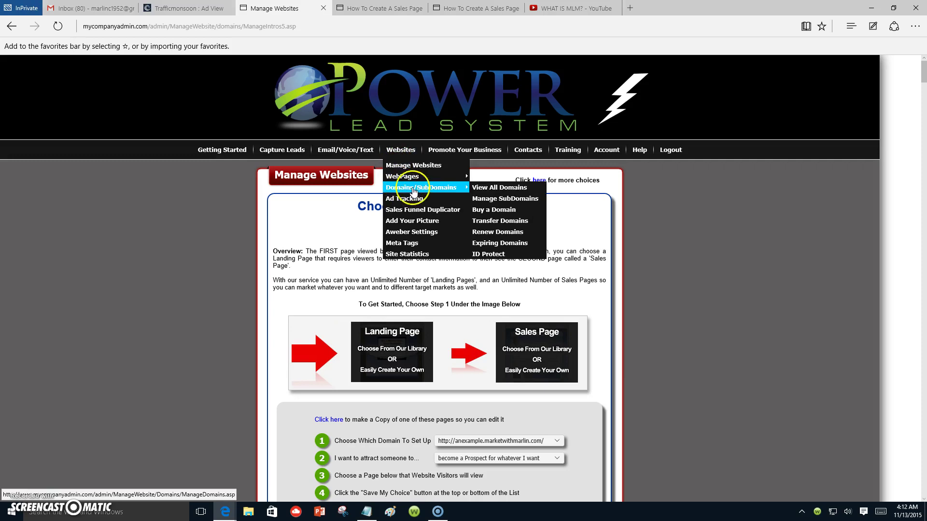
left_click(501, 200)
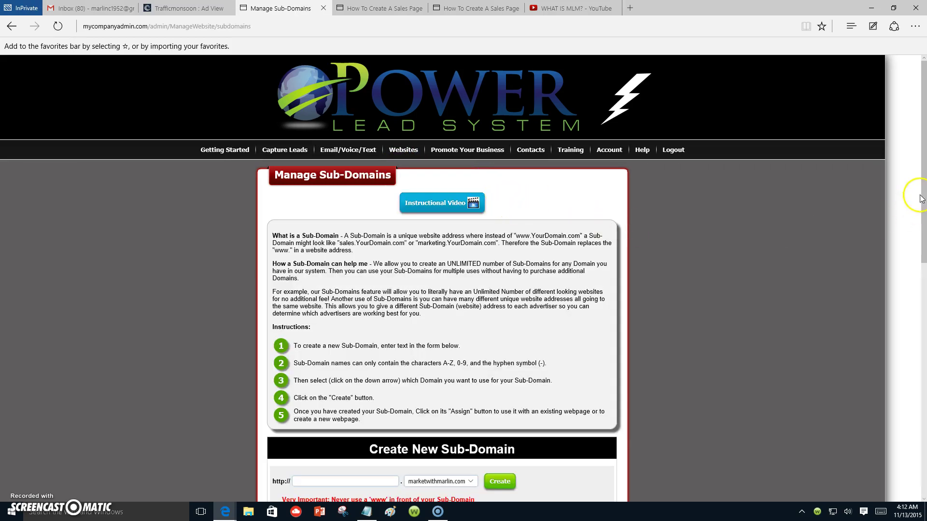
left_click_drag(924, 196, 924, 379)
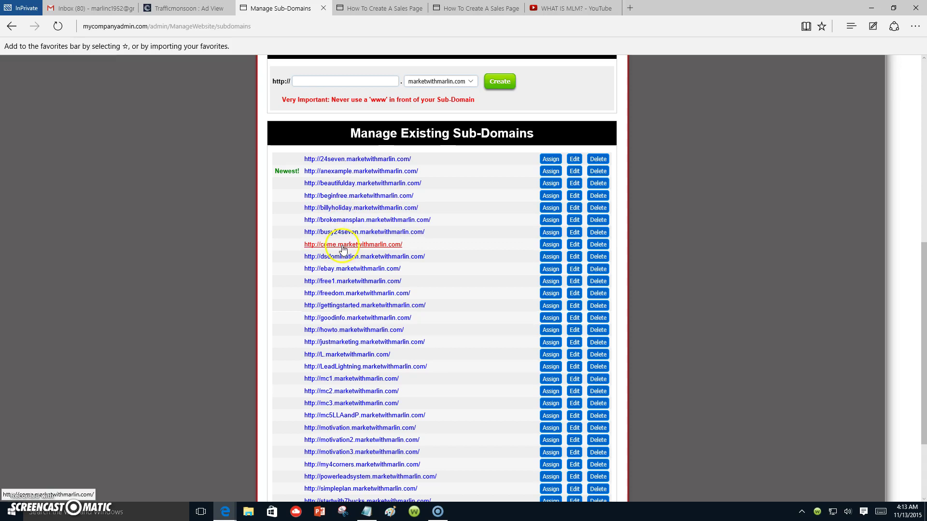
Step: View the example pages on the billyholiday and mc1 sub-domains, pausing the billyholiday video, and close both pages
left_click(341, 208)
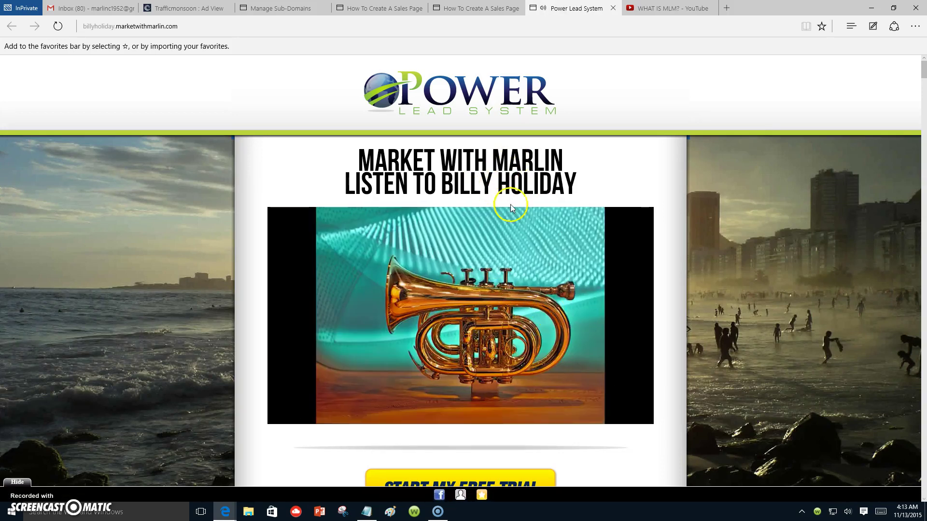
left_click(503, 296)
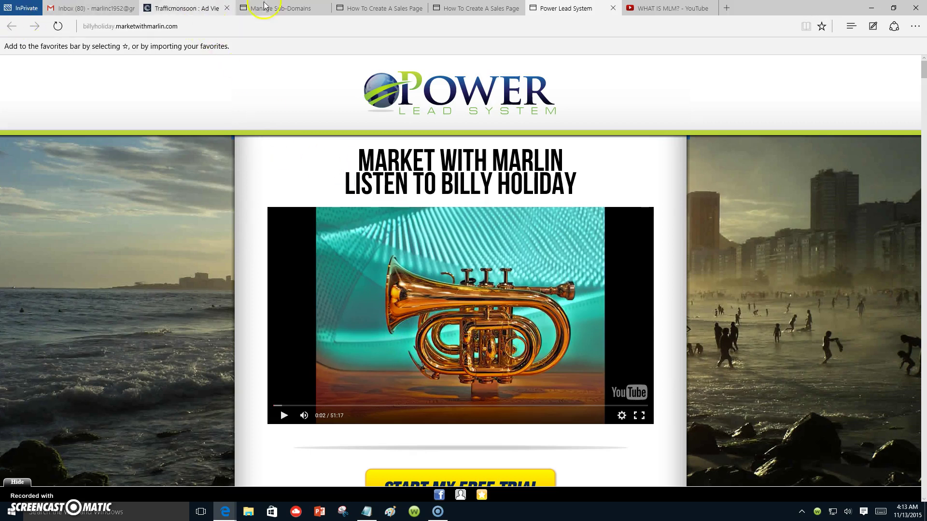
left_click(290, 10)
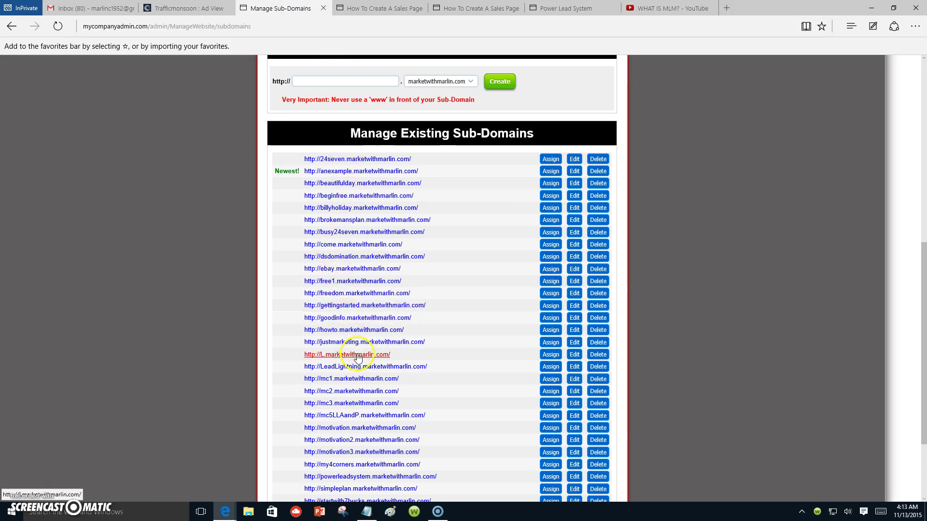
left_click(358, 380)
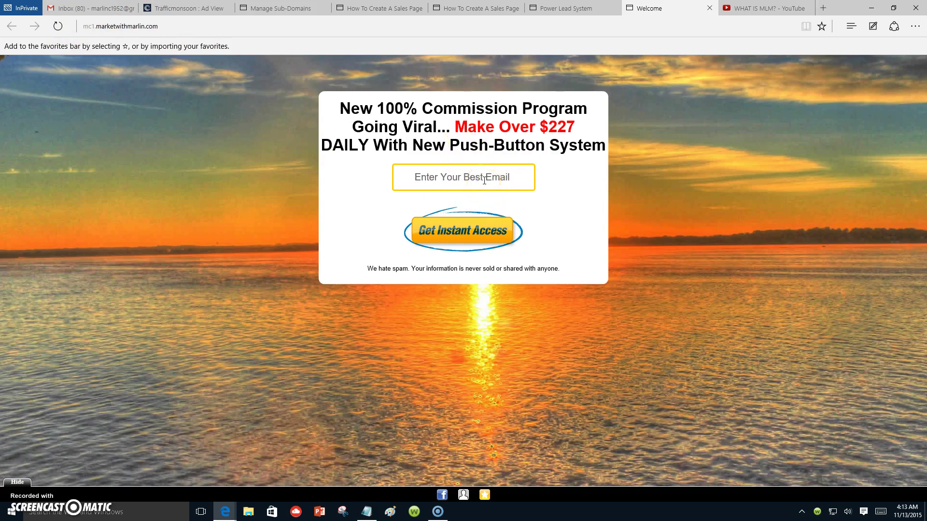
left_click(709, 8)
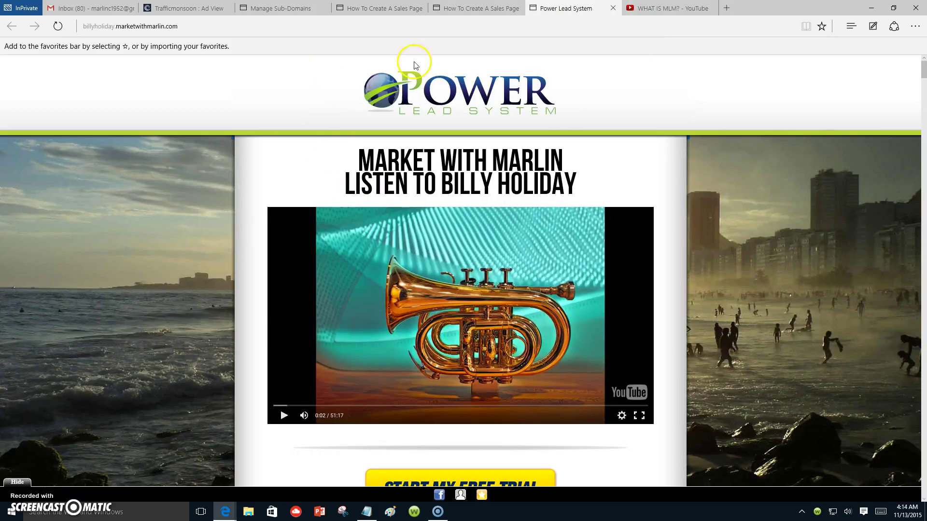
left_click(614, 9)
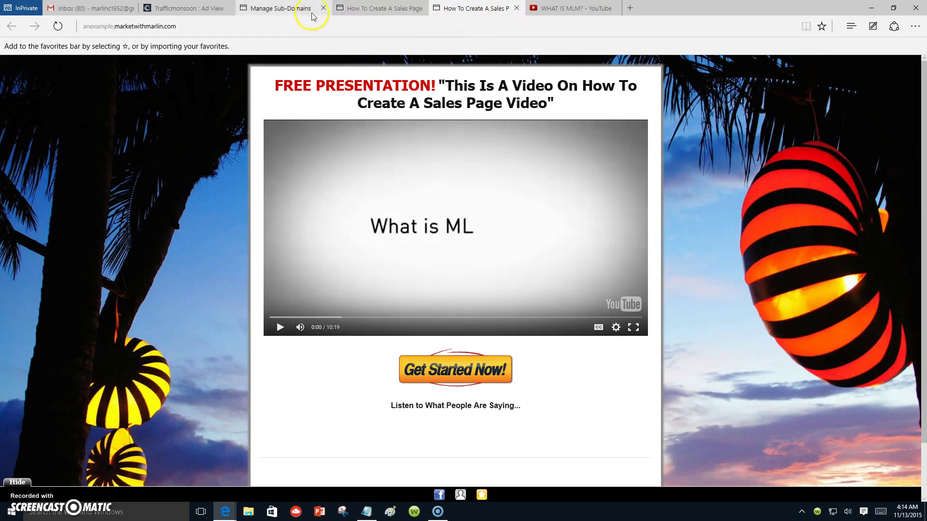
Step: Return to the Manage Sub-Domains page and look over its instructions, creation form and list of existing sub-domains
left_click(273, 12)
scroll(441, 235, "up", 8)
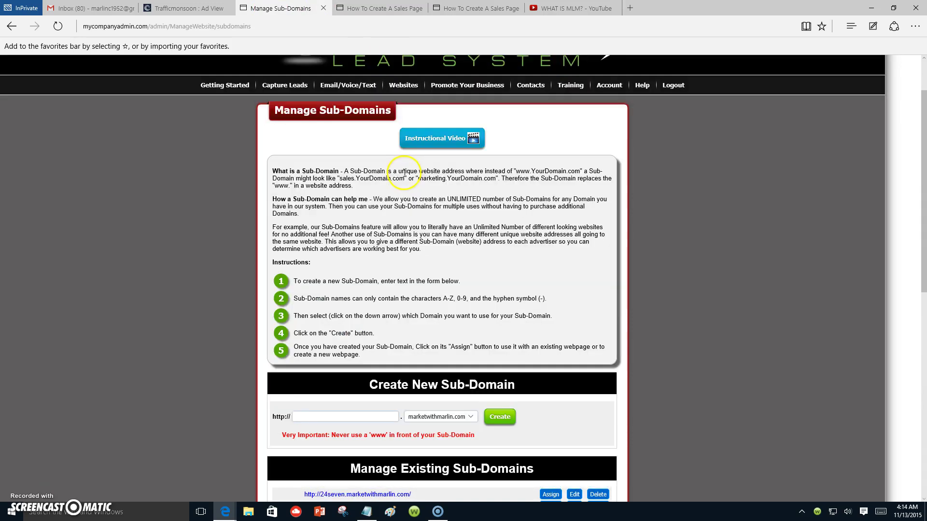
mouse_move(611, 148)
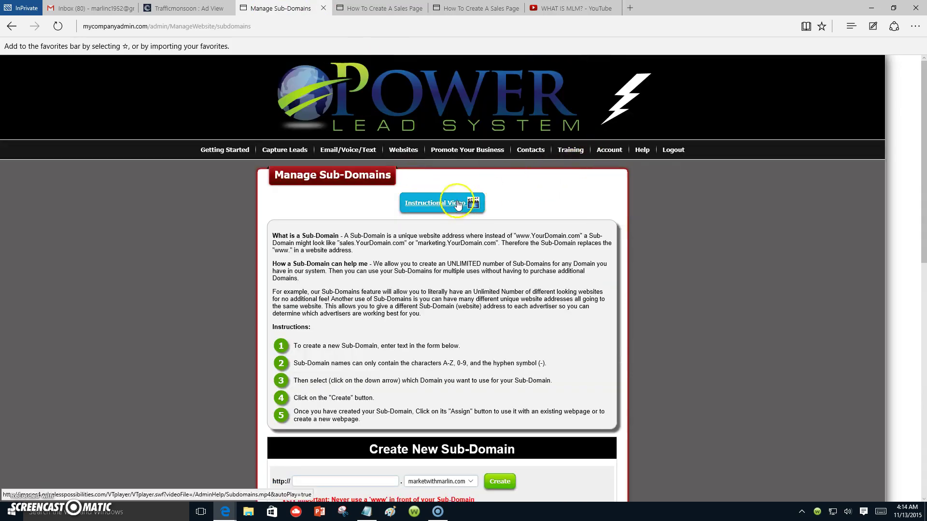
scroll(461, 234, "down", 5)
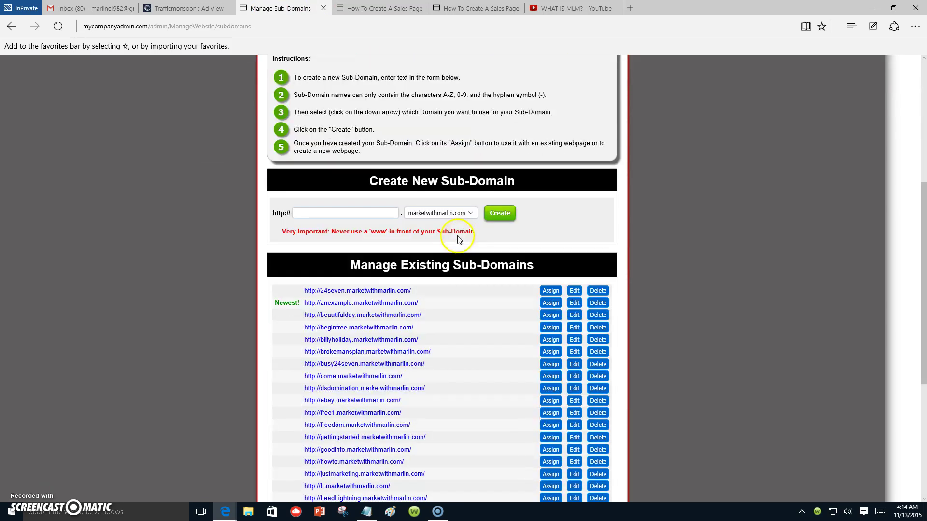
scroll(451, 229, "up", 5)
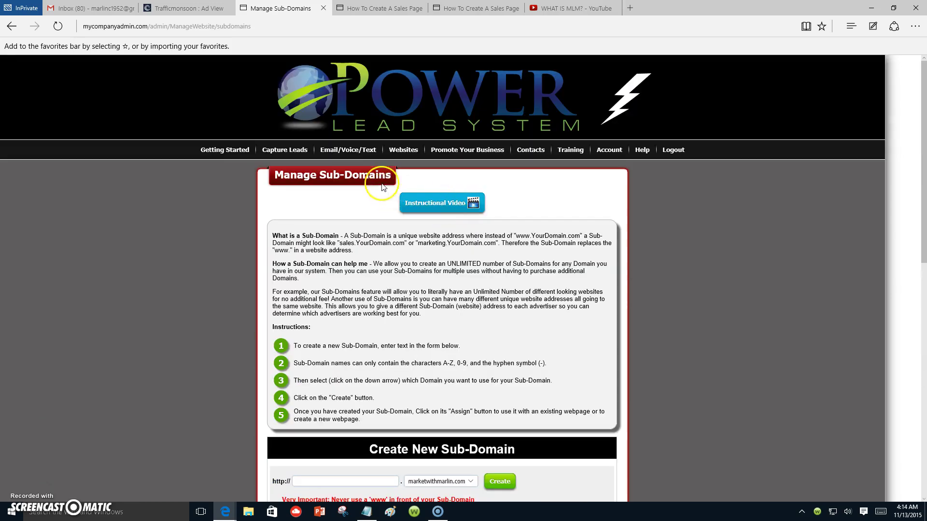
Step: Look over the Email/Voice/Text, Websites and Capture Leads options, and view the Getting Started page
mouse_move(365, 153)
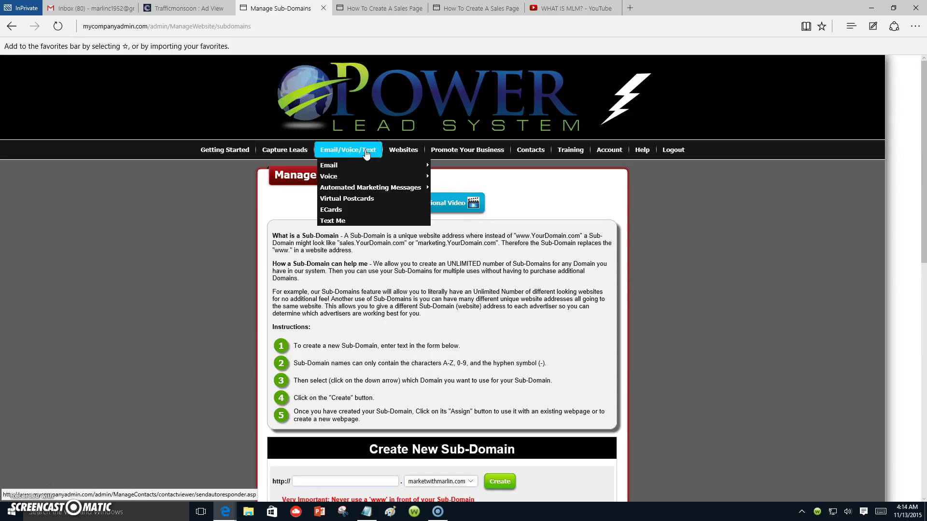
left_click(394, 154)
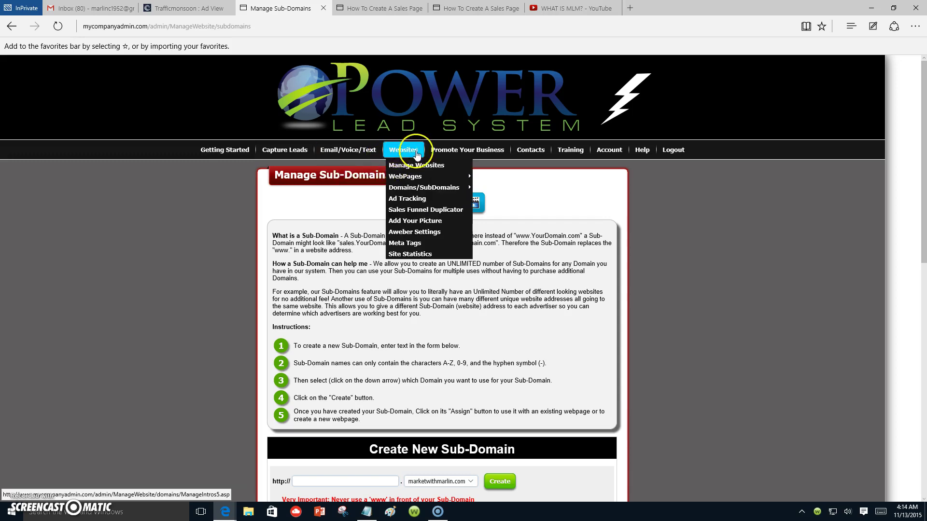
mouse_move(331, 151)
mouse_move(299, 151)
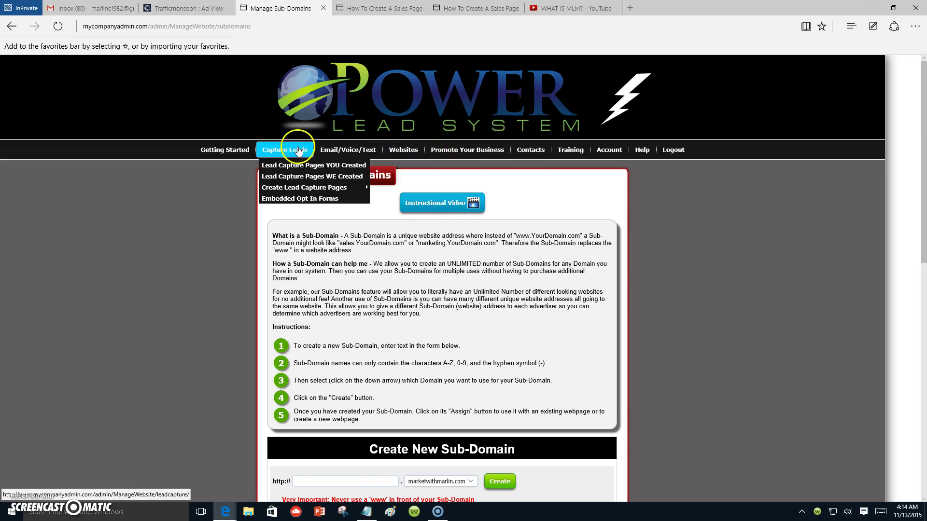
left_click(223, 150)
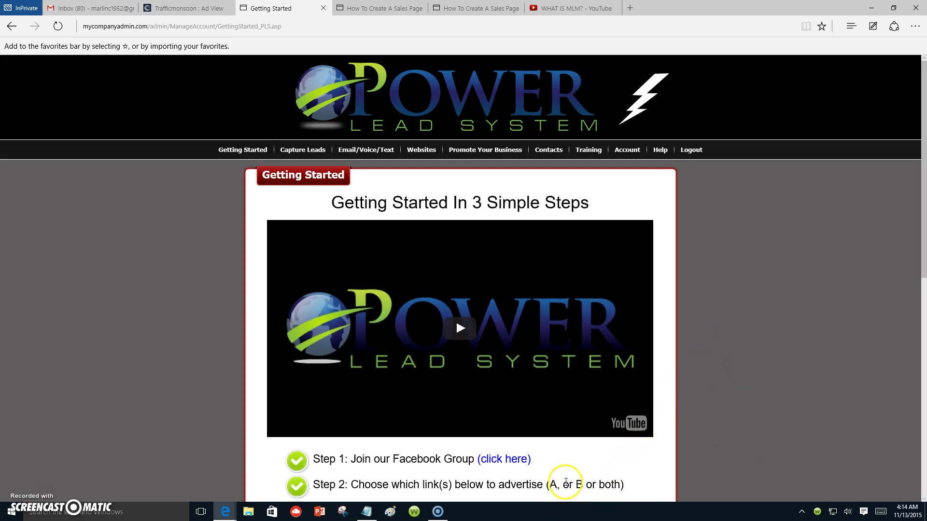
left_click_drag(925, 211, 903, 129)
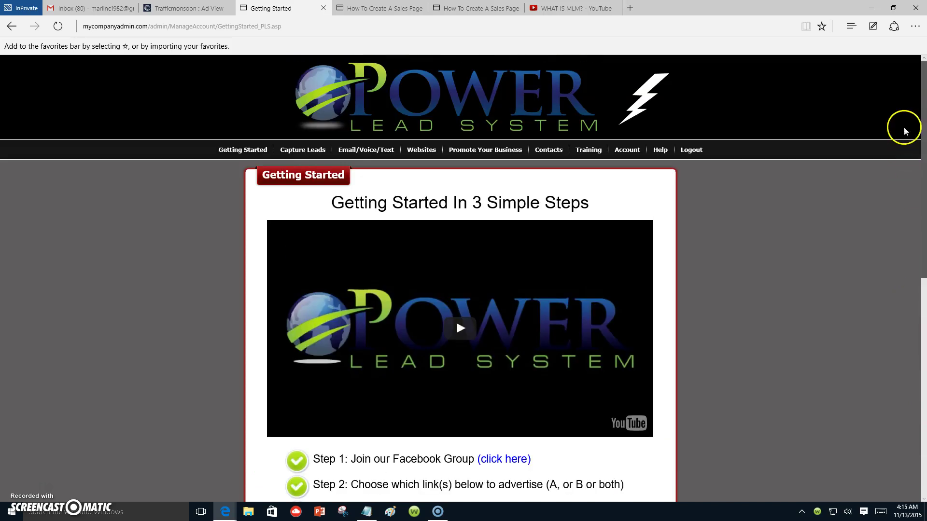